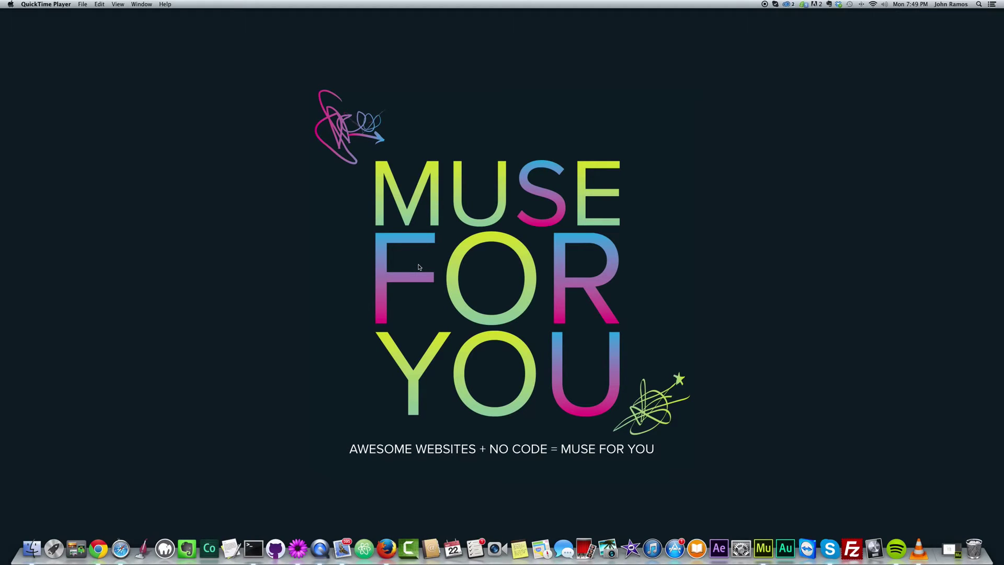
# Switch to the Adobe Muse project and scroll through the Home page's 'Some Text.' lines.
pyautogui.click(764, 547)
pyautogui.scroll(-10, 409, 319)
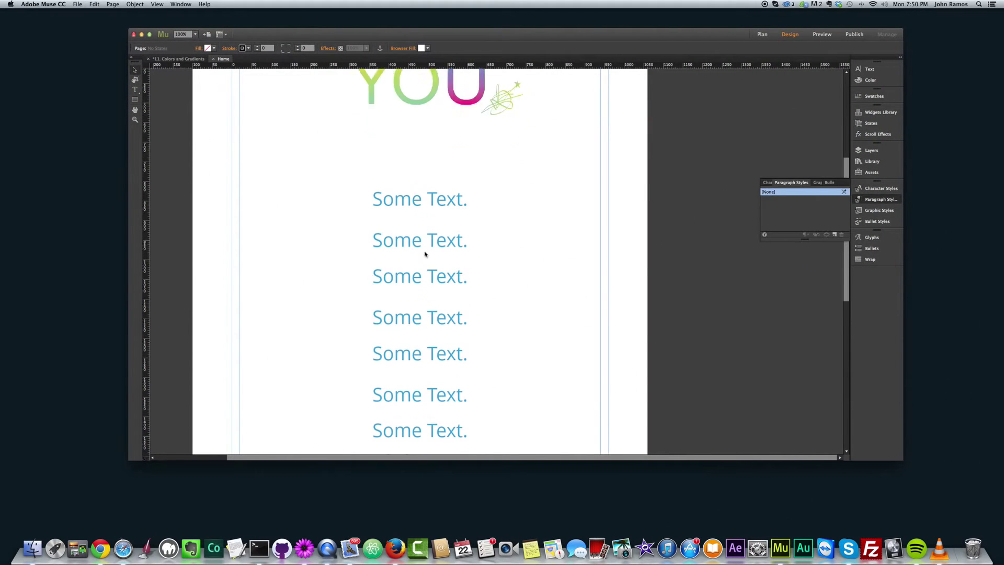
pyautogui.scroll(10, 418, 166)
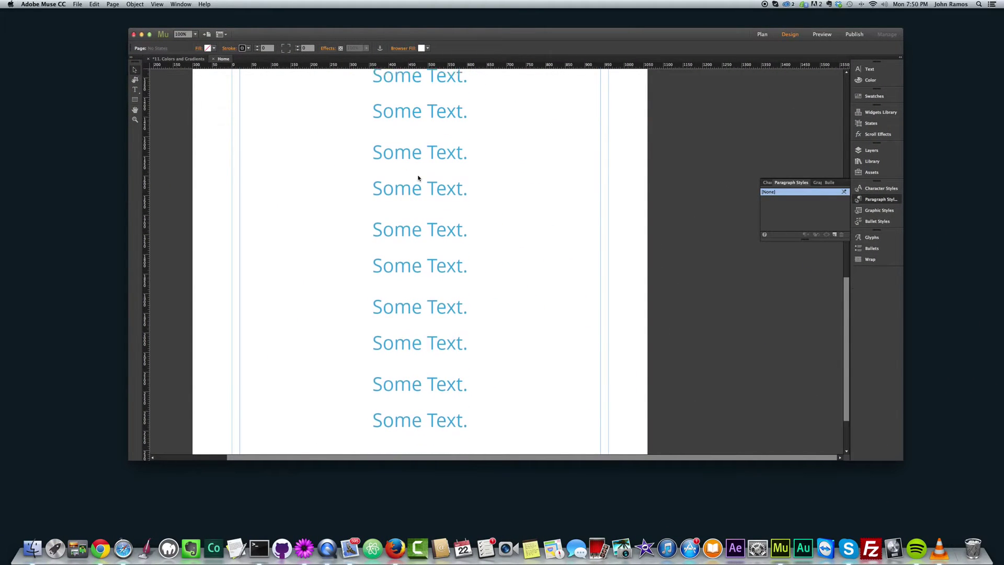
pyautogui.scroll(-5, 429, 206)
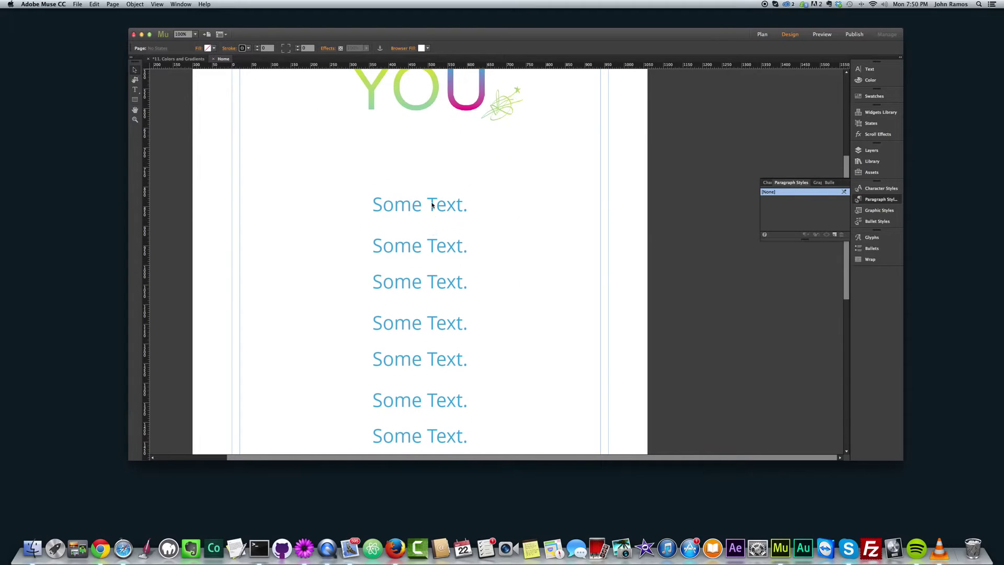
# Close the floating Paragraph Styles panel.
pyautogui.click(435, 205)
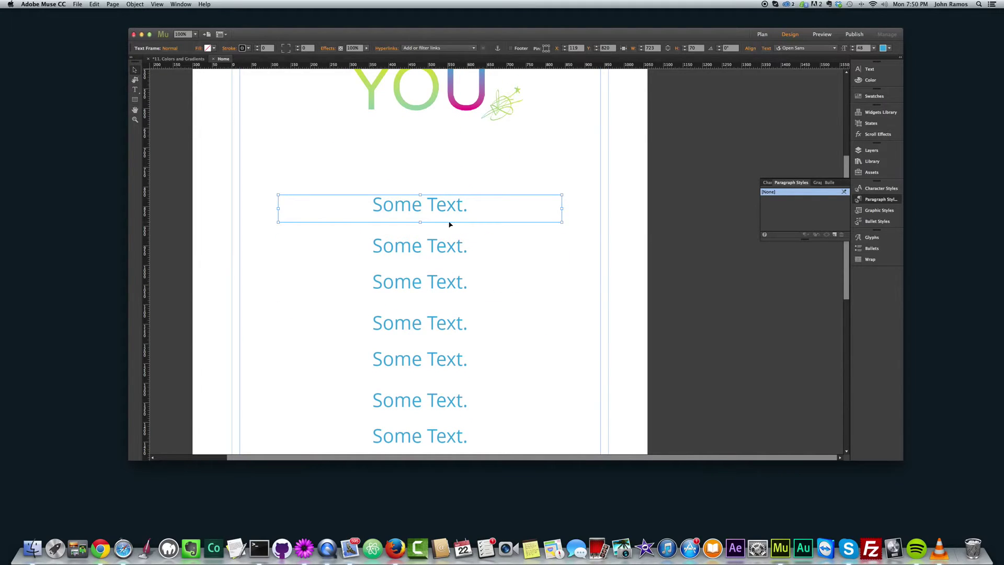
pyautogui.click(707, 246)
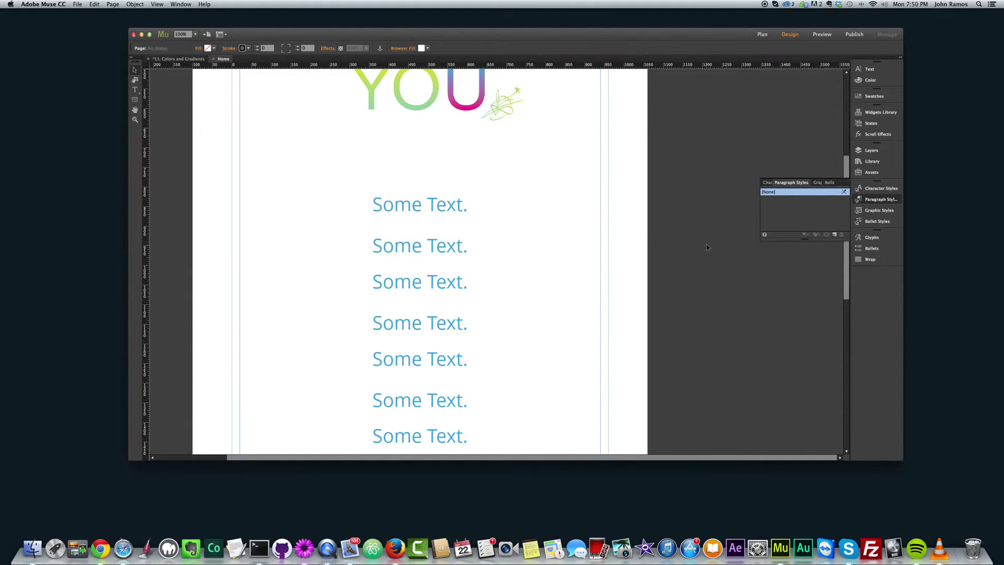
pyautogui.click(890, 199)
pyautogui.scroll(-3, 439, 318)
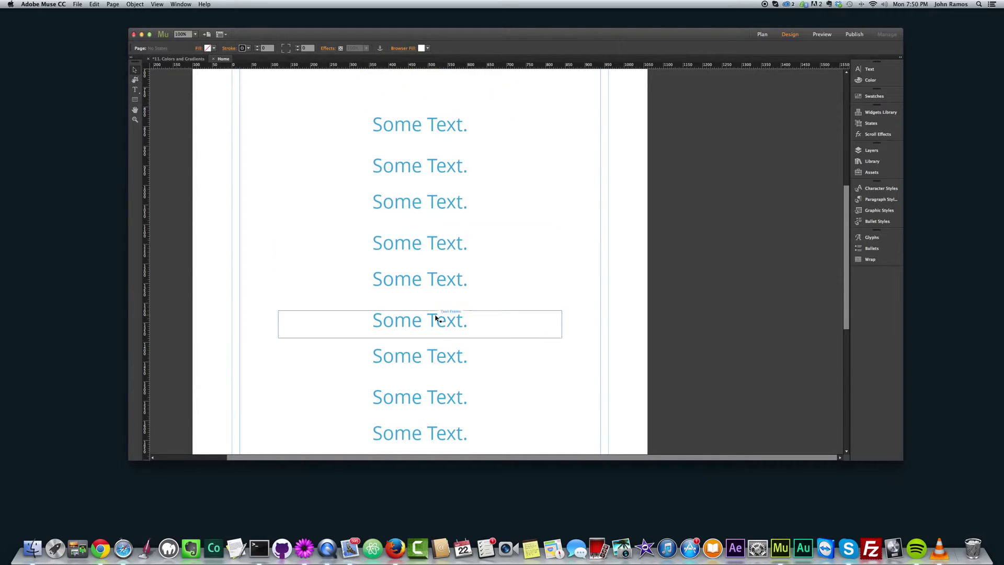
pyautogui.scroll(5, 439, 319)
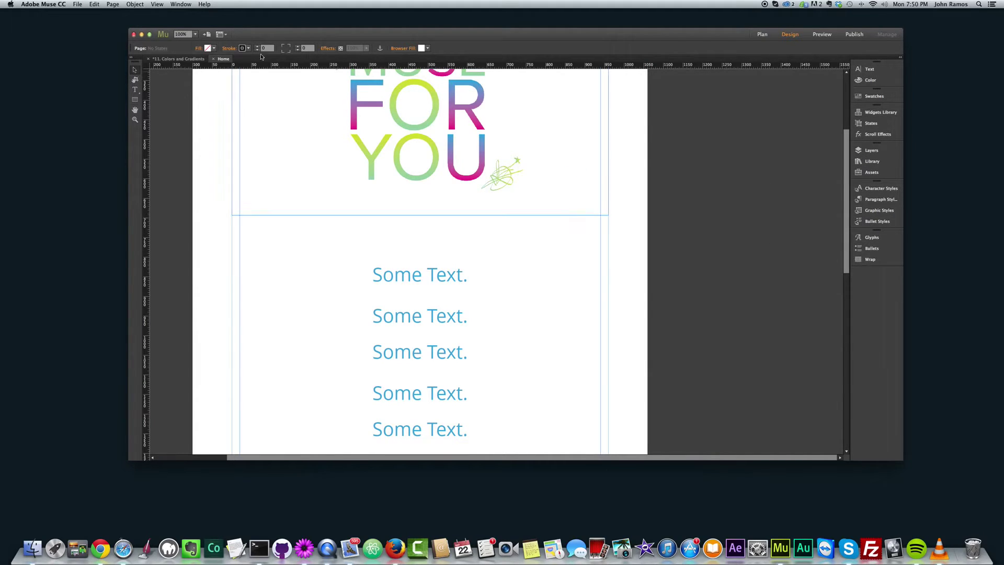
# Show the Paragraph Styles panel again from the Window menu.
pyautogui.click(181, 4)
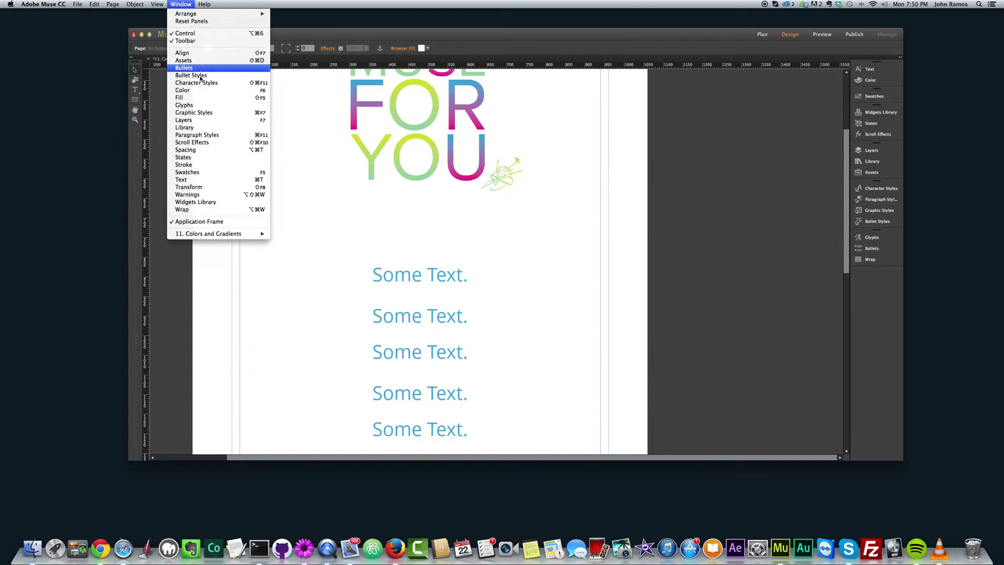
pyautogui.click(197, 135)
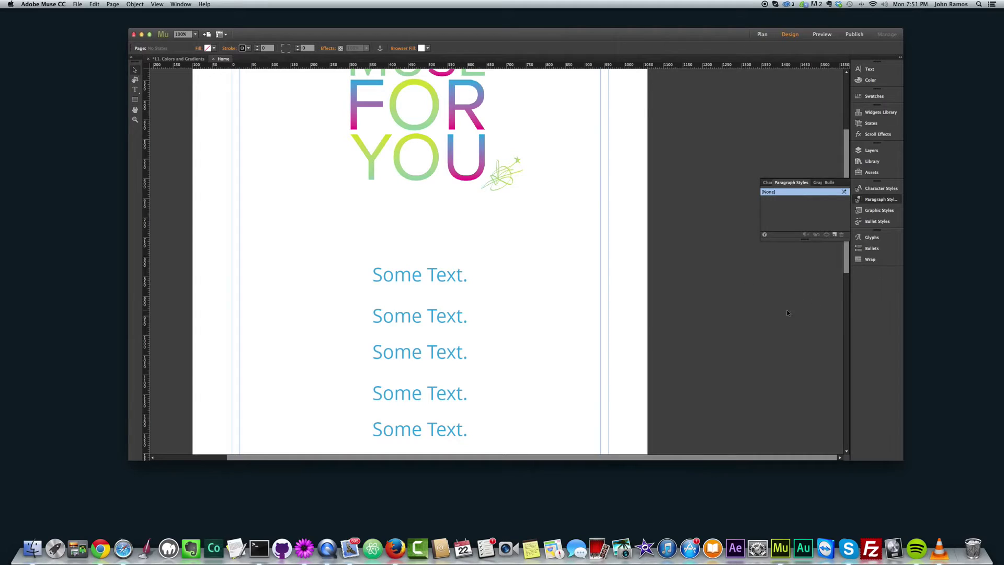
# Set the words of the first 'Some Text.' frame in Lobster at size 60.
pyautogui.click(459, 280)
pyautogui.click(403, 275)
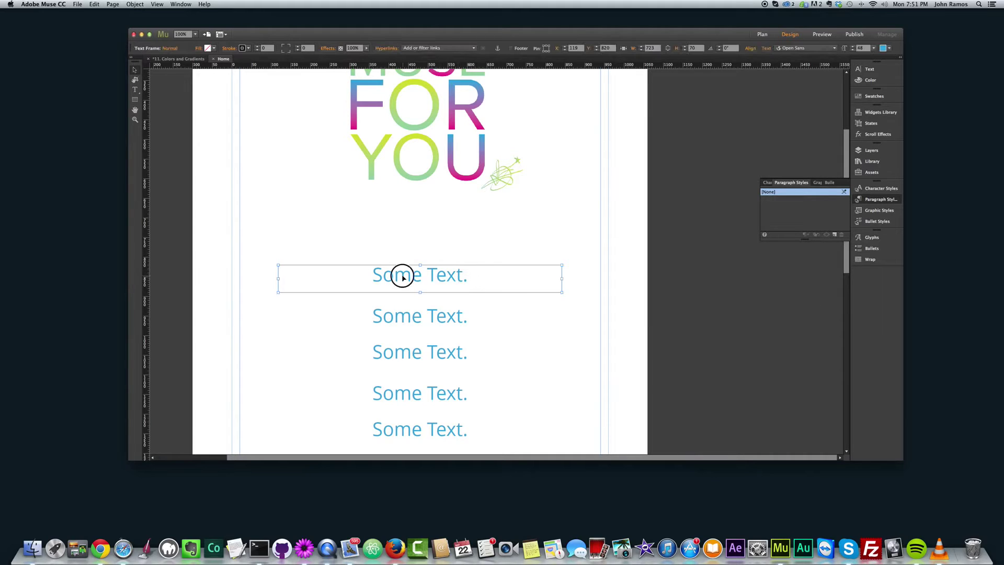
pyautogui.doubleClick(479, 274)
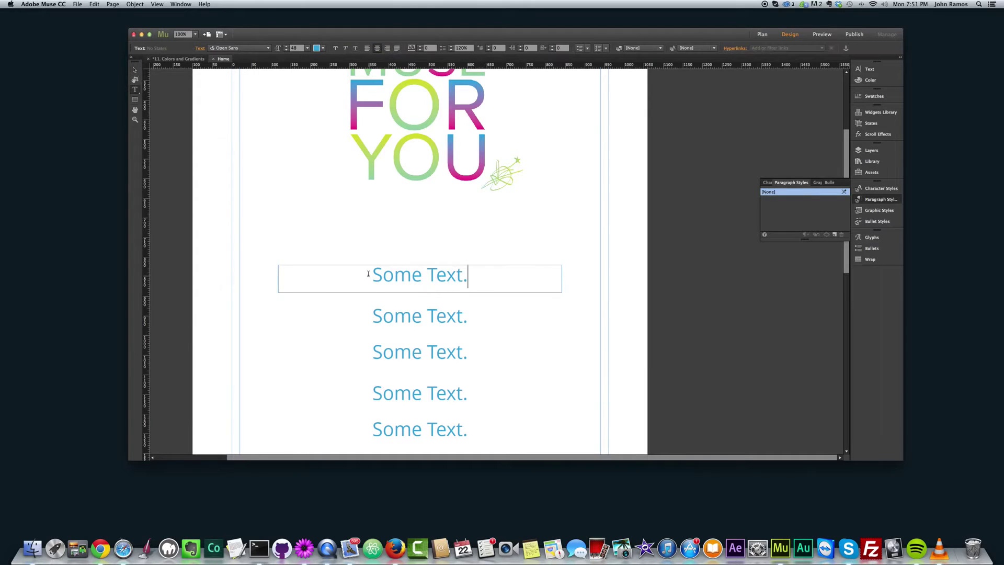
pyautogui.moveTo(369, 274); pyautogui.dragTo(481, 272)
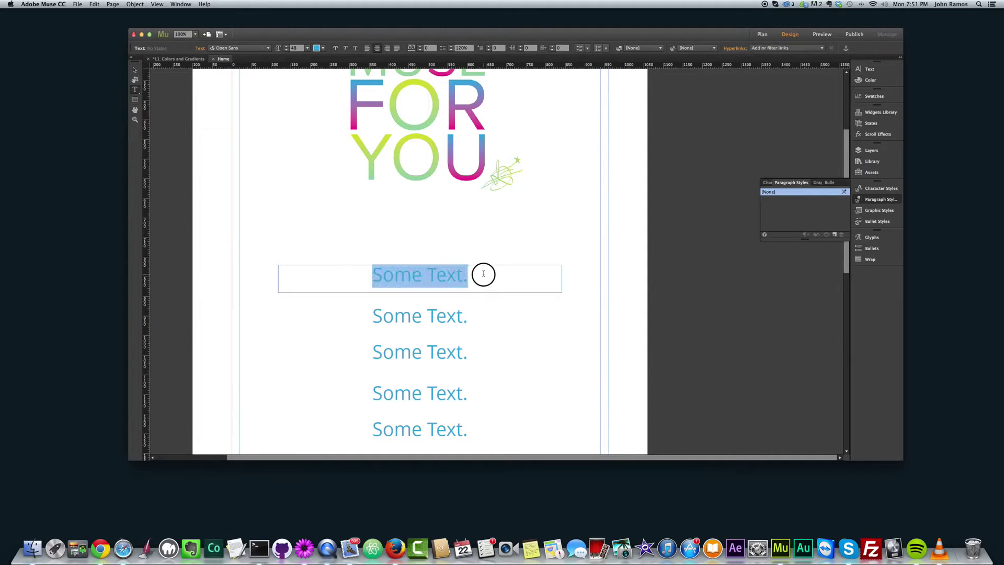
pyautogui.click(269, 48)
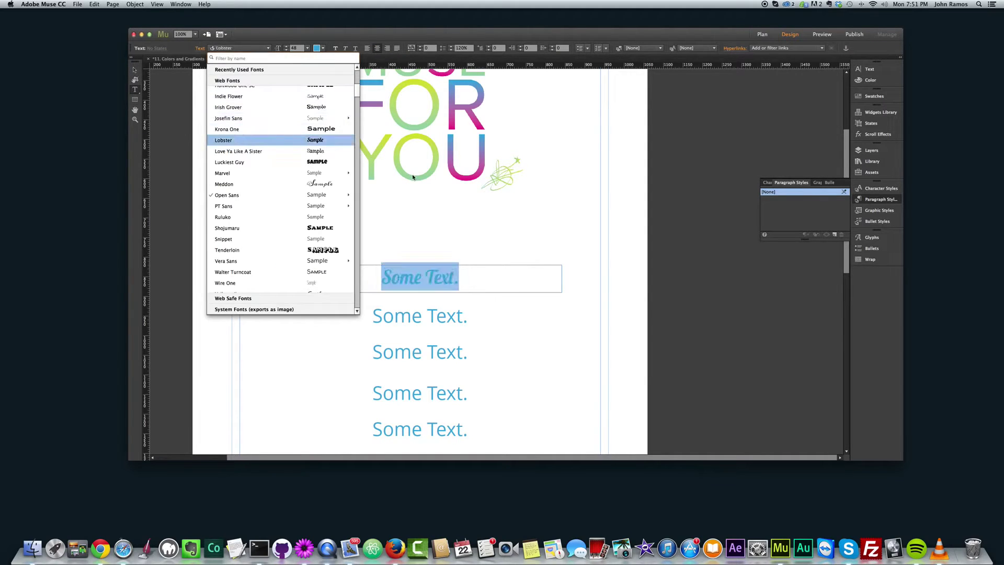
pyautogui.press('Return')
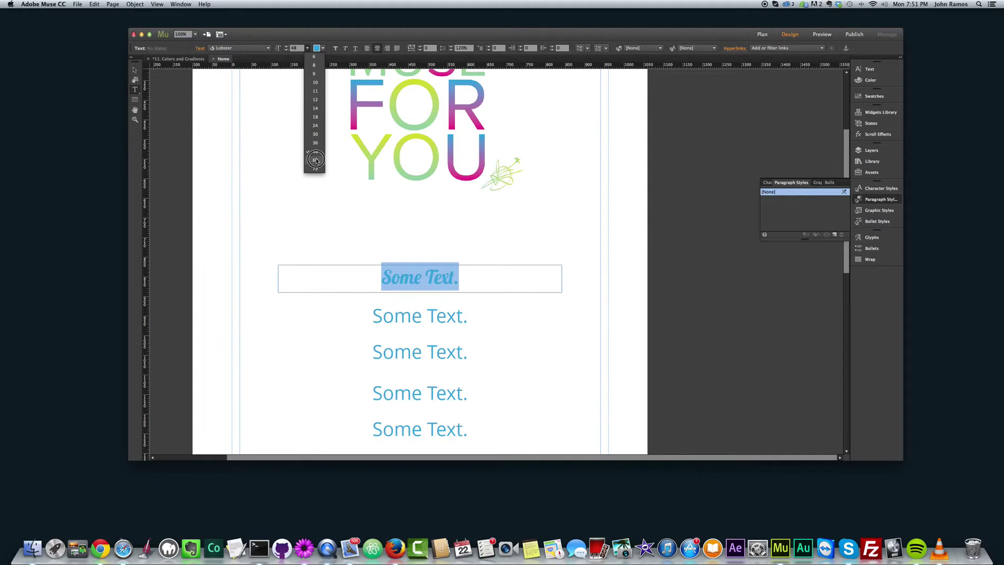
pyautogui.click(135, 70)
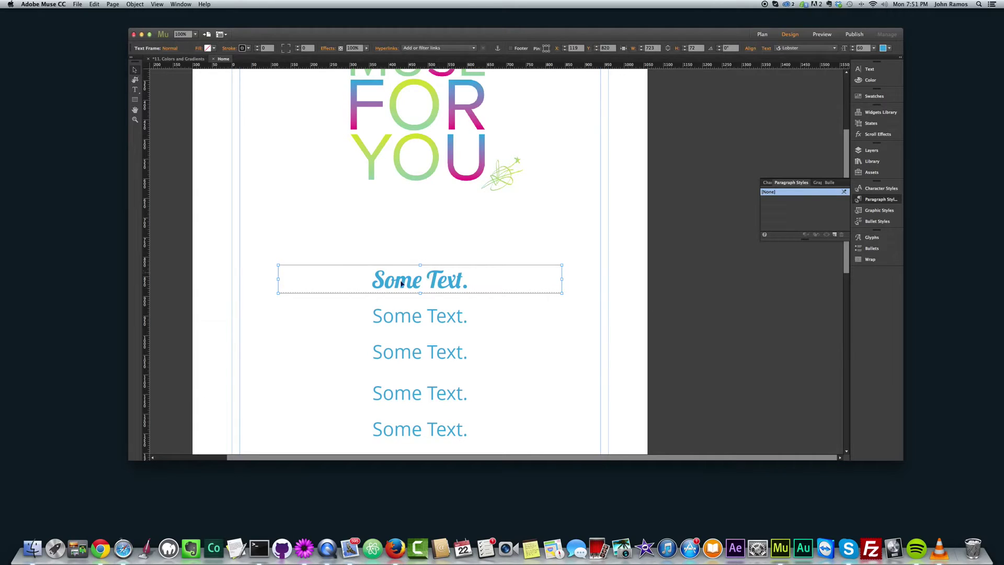
pyautogui.click(875, 199)
pyautogui.click(875, 201)
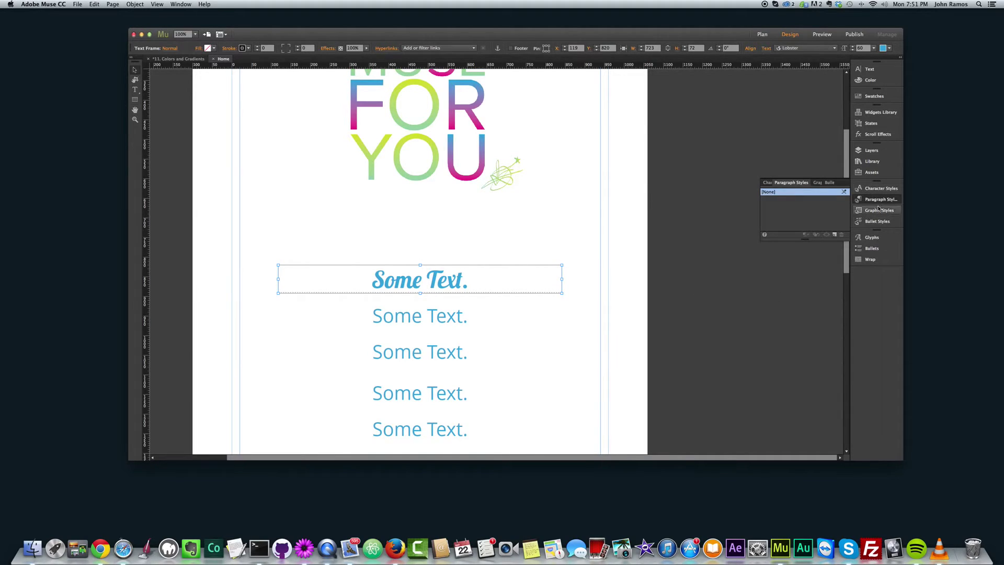
# Create a new paragraph style from the Lobster line and open its options.
pyautogui.click(834, 235)
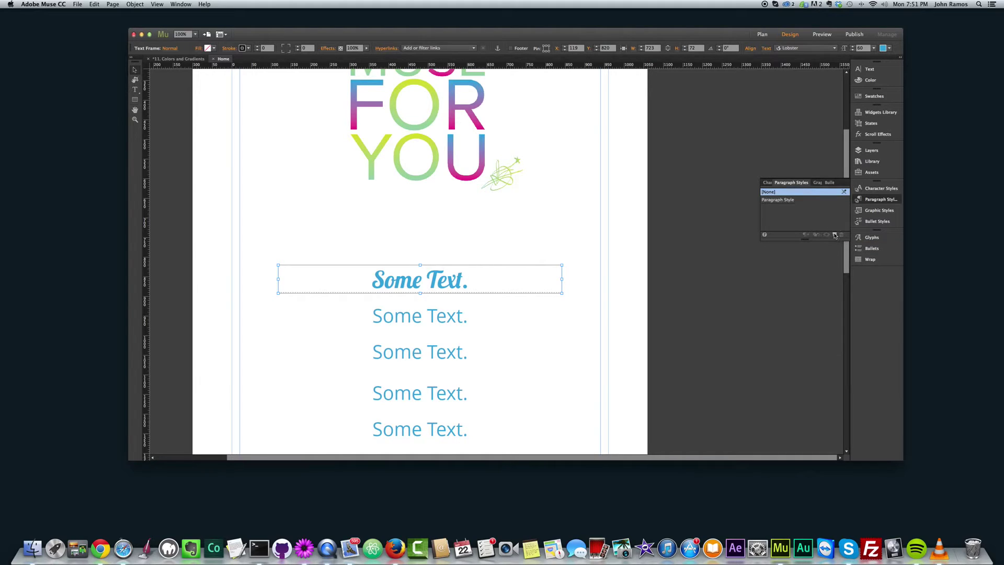
pyautogui.click(790, 201)
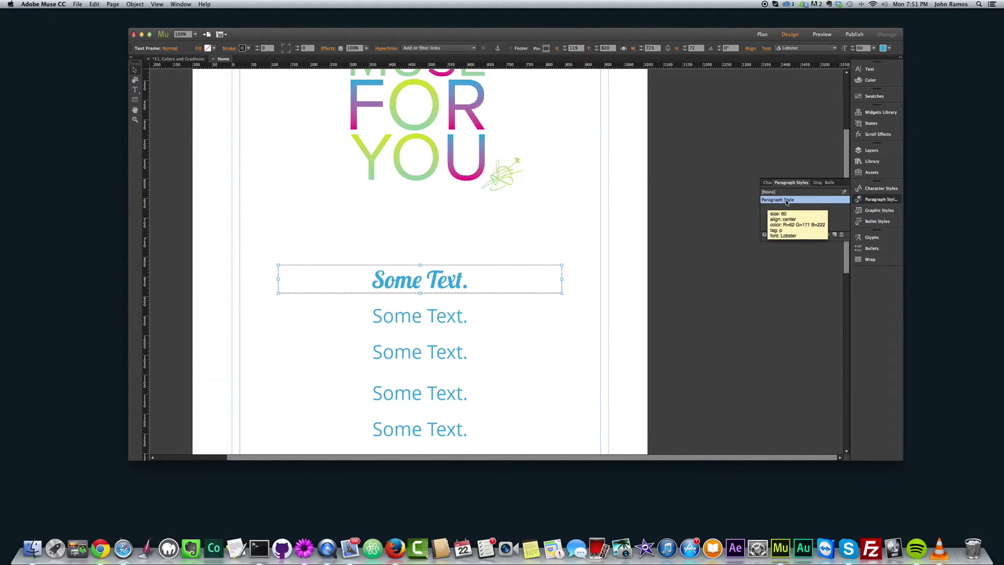
pyautogui.click(781, 201)
pyautogui.doubleClick(781, 200)
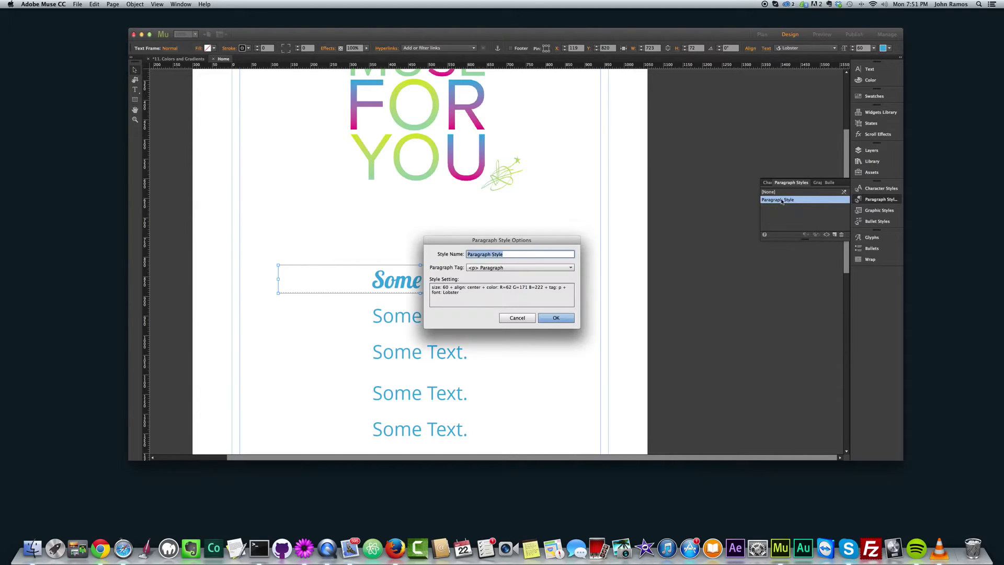
pyautogui.moveTo(505, 242); pyautogui.dragTo(635, 199)
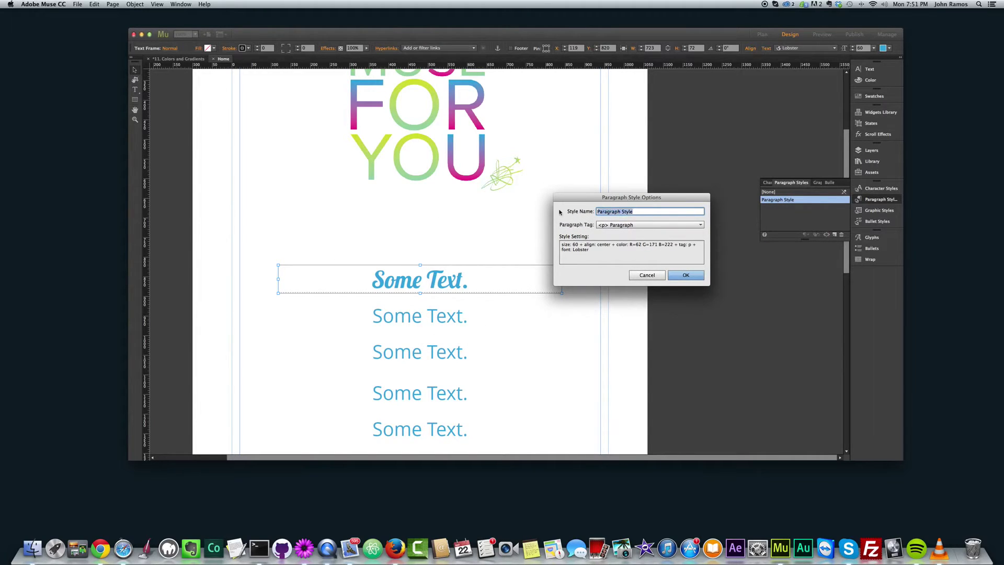
# Name the style 'Lobster + Blue Font' with the <h1> Headline tag and confirm.
pyautogui.write('B')
pyautogui.press('BackSpace')
pyautogui.write('Lobster + Blue Font')
pyautogui.click(654, 224)
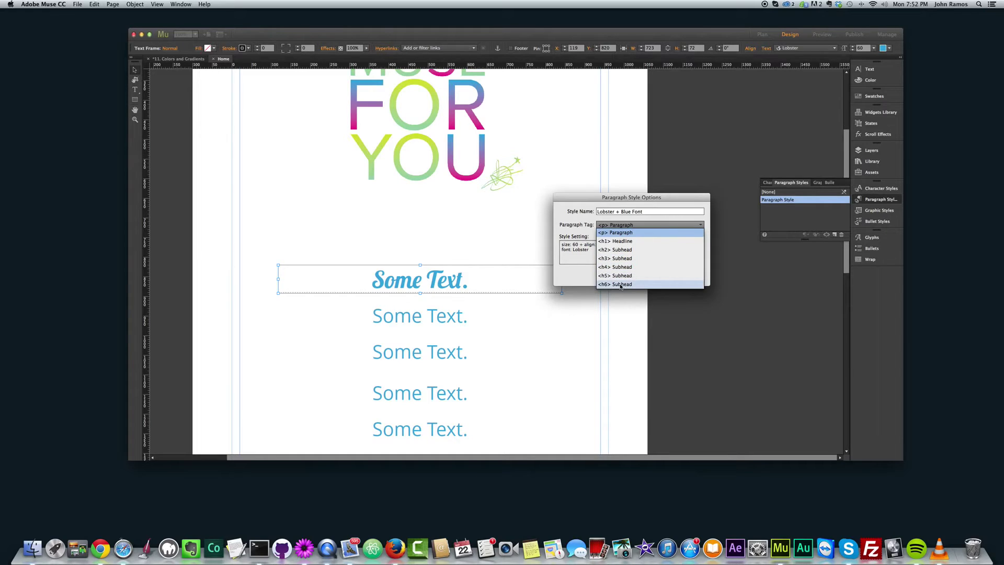
pyautogui.click(619, 242)
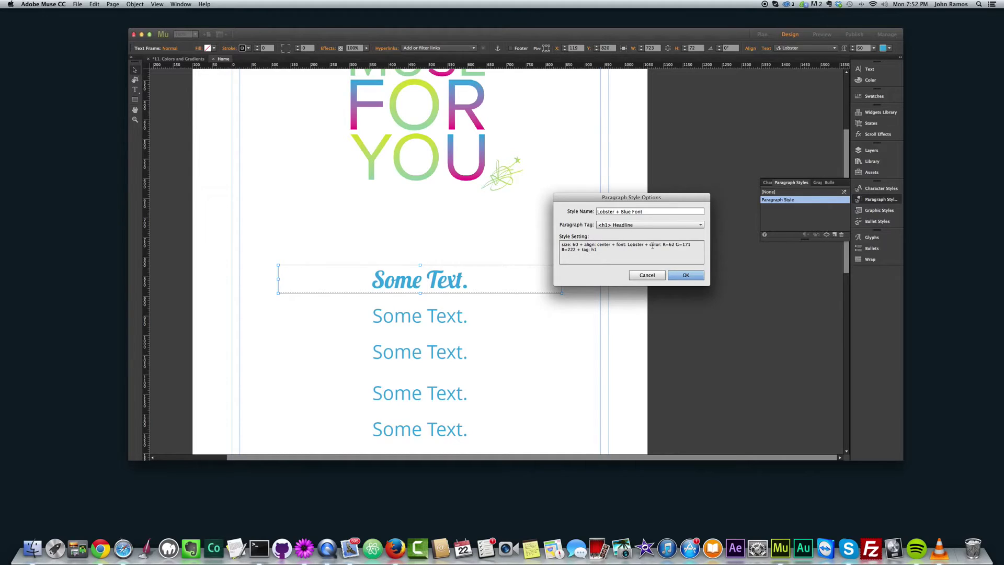
pyautogui.moveTo(664, 244); pyautogui.dragTo(691, 245)
pyautogui.click(588, 250)
pyautogui.click(687, 276)
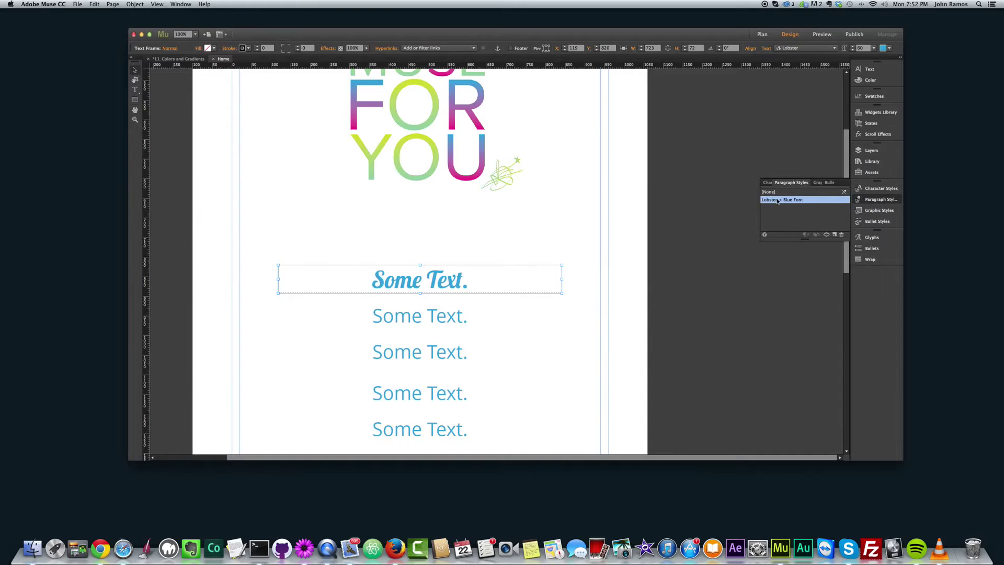
# Apply 'Lobster + Blue Font' to a 'Some Text.' line further down the page.
pyautogui.moveTo(791, 204)
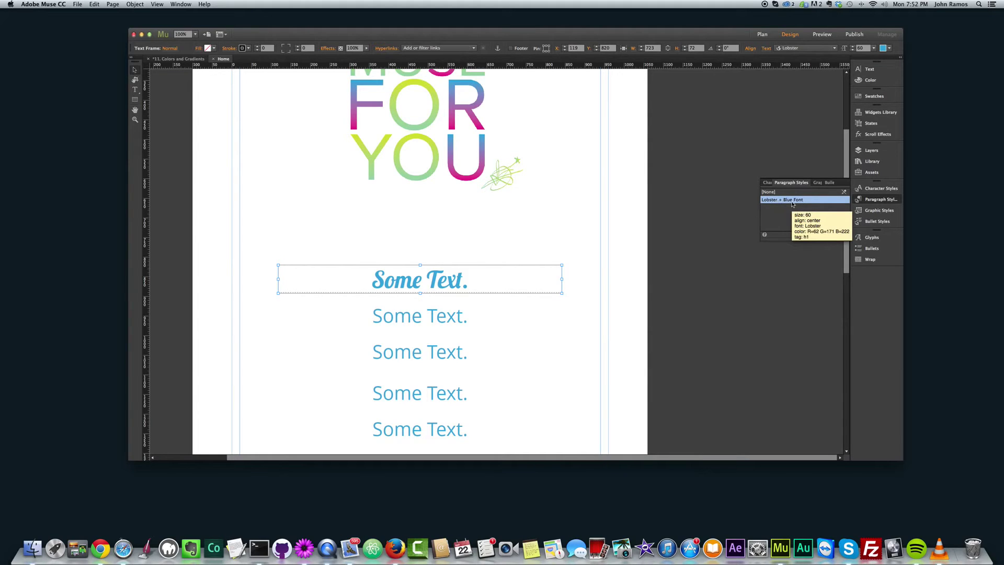
pyautogui.scroll(-3, 728, 240)
pyautogui.scroll(-8, 727, 236)
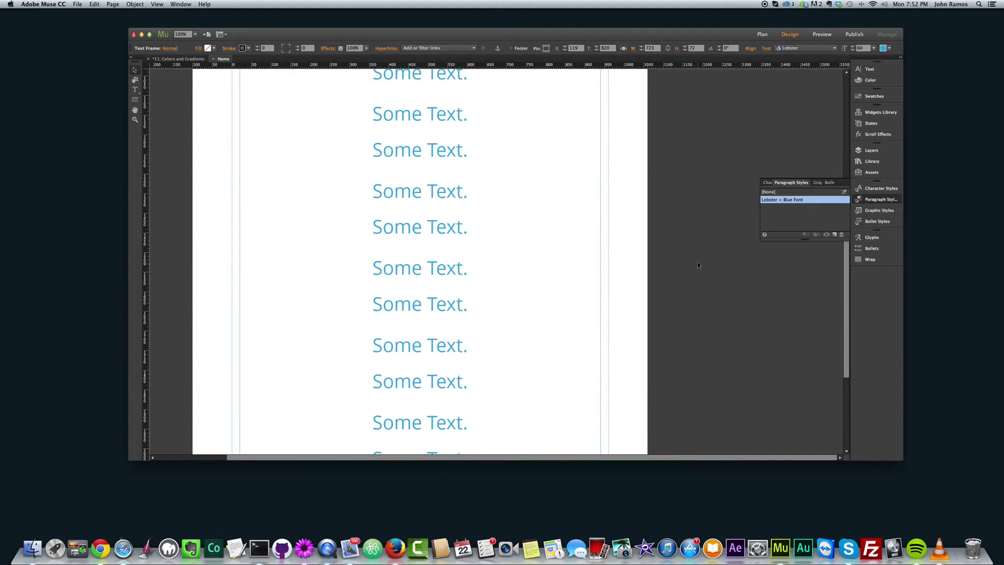
pyautogui.scroll(-2, 553, 203)
pyautogui.scroll(-2, 578, 236)
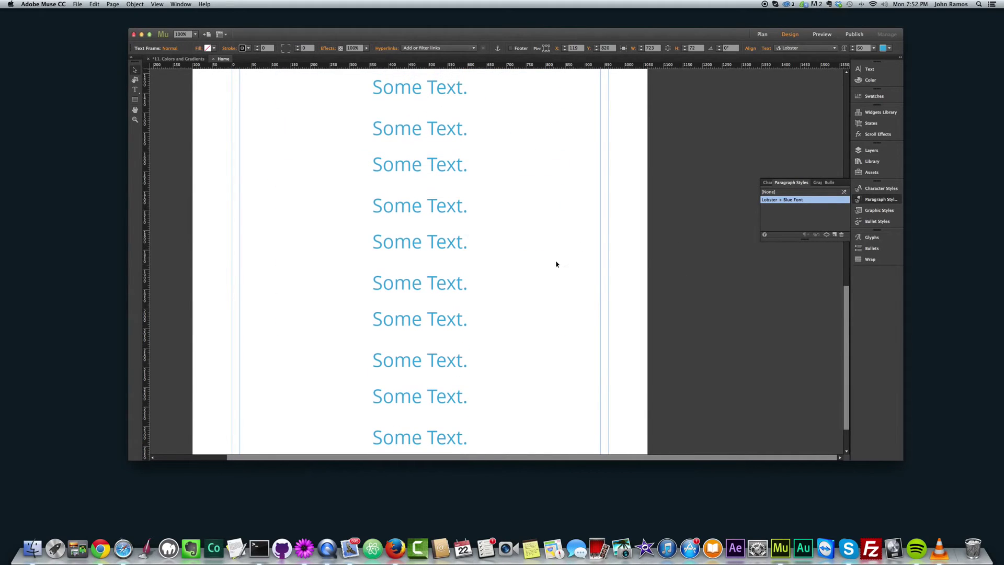
pyautogui.click(448, 326)
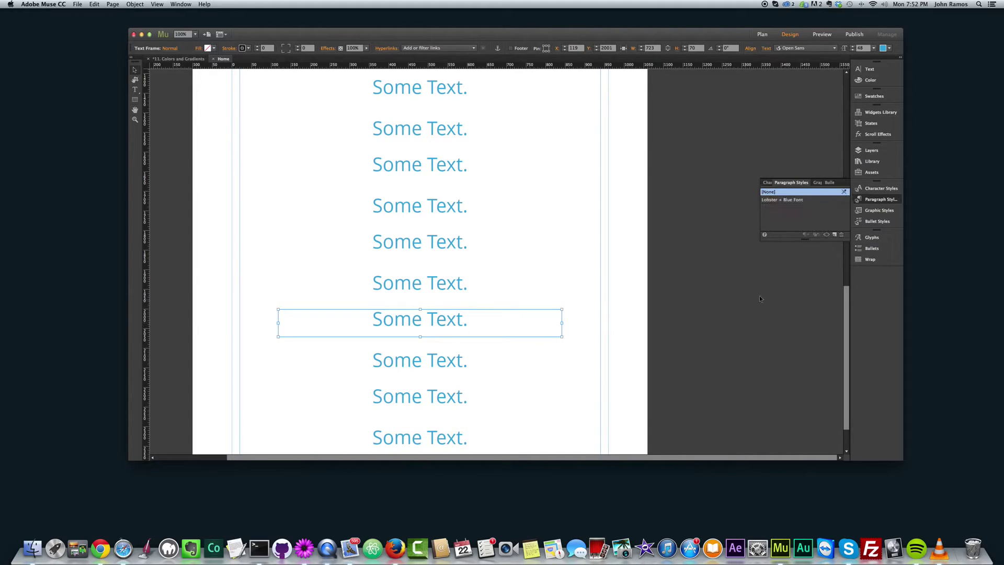
pyautogui.click(790, 201)
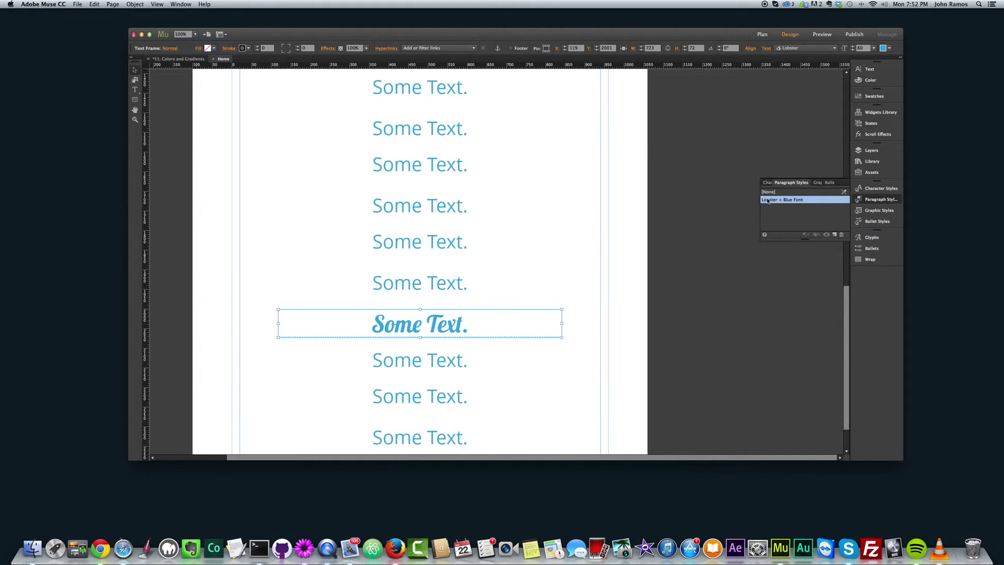
pyautogui.doubleClick(448, 325)
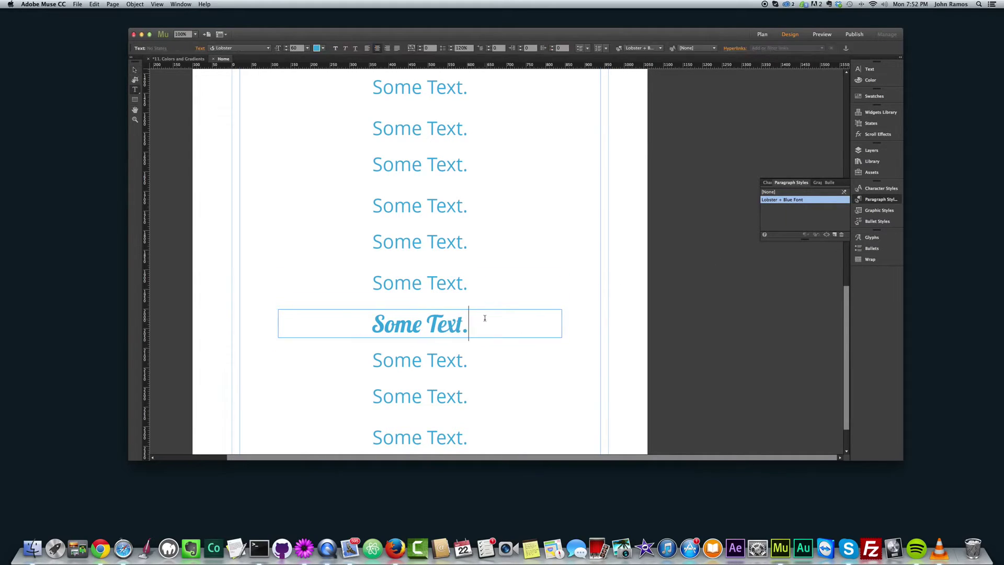
pyautogui.moveTo(482, 318); pyautogui.dragTo(224, 318)
pyautogui.click(323, 49)
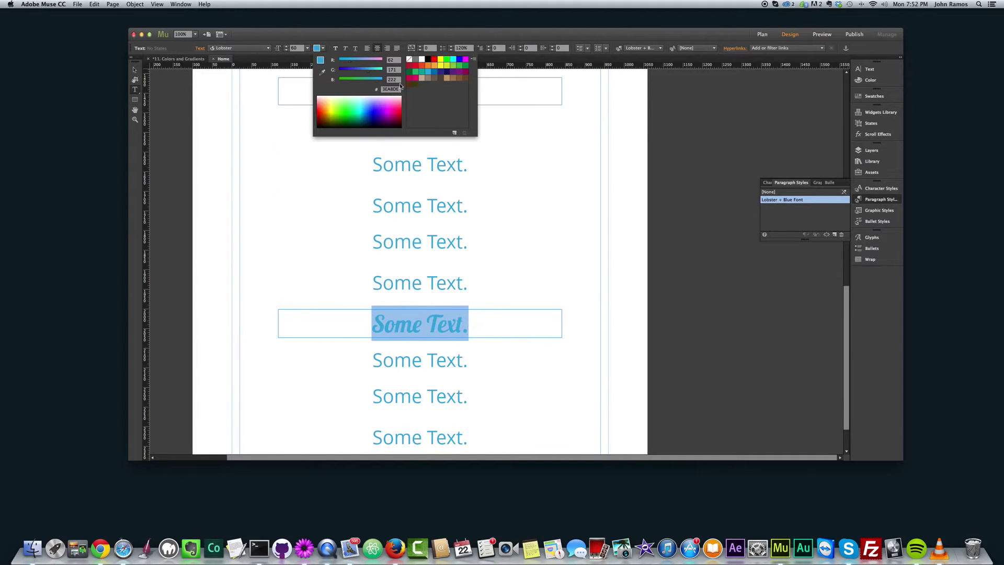
pyautogui.click(434, 66)
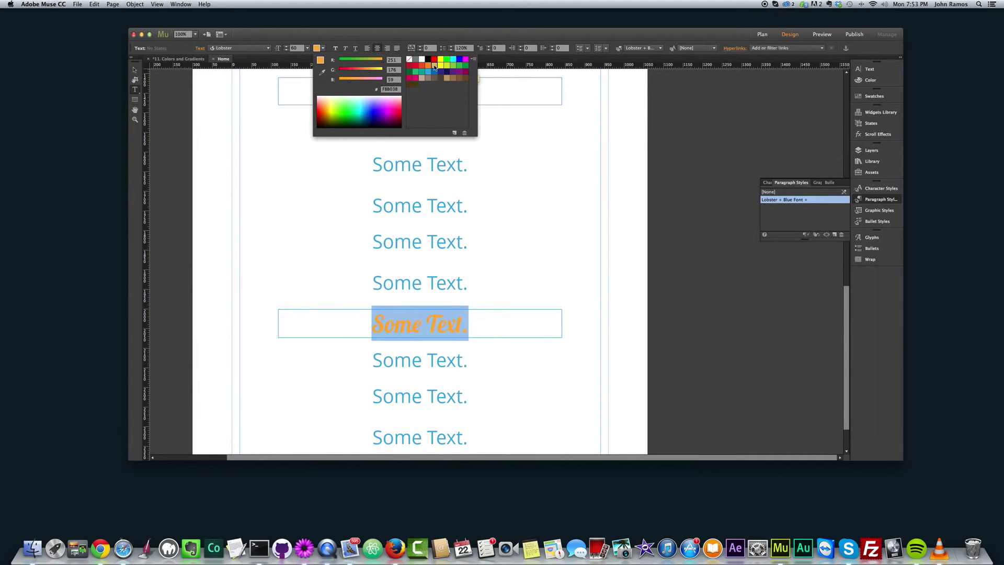
pyautogui.click(446, 66)
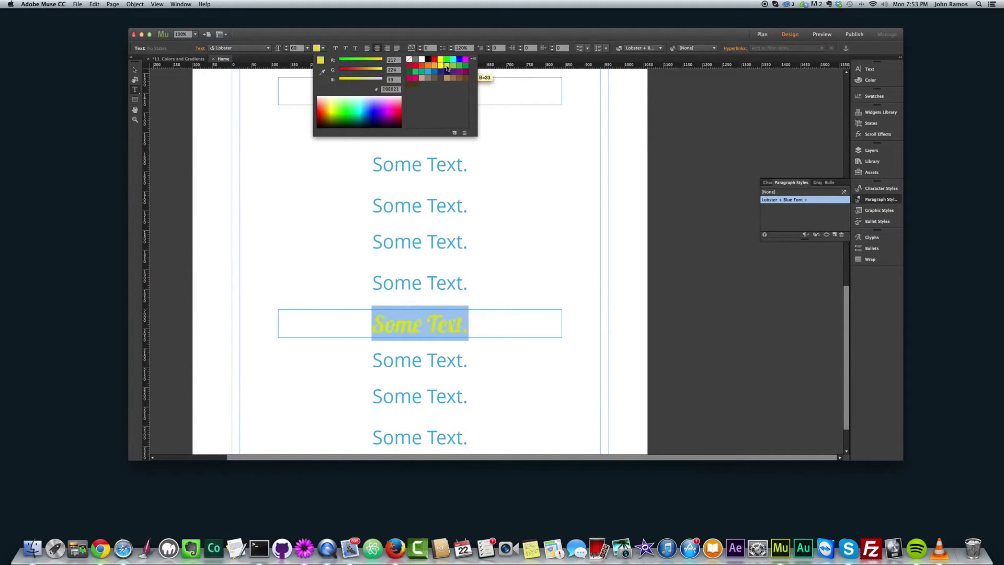
pyautogui.click(134, 70)
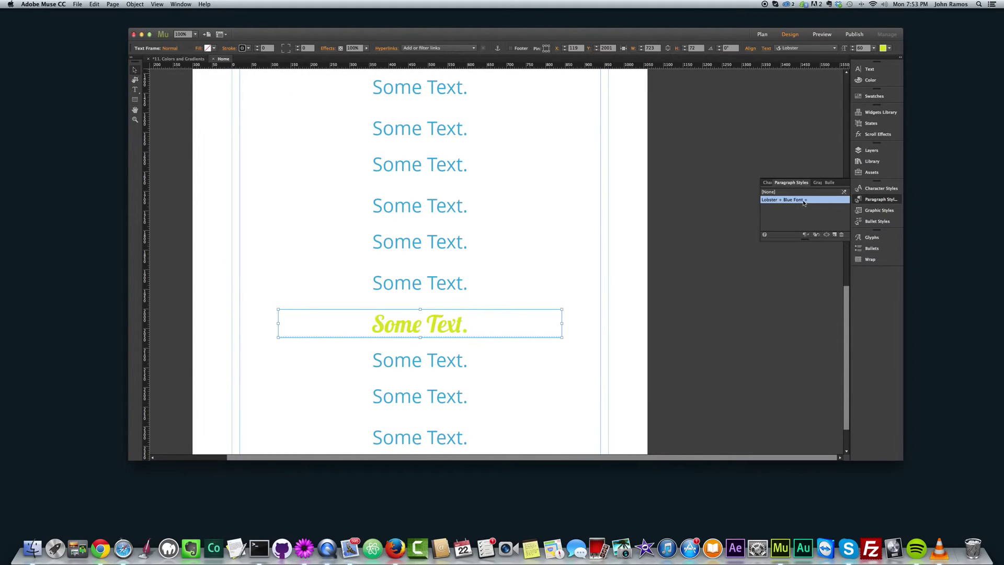
pyautogui.scroll(15, 616, 225)
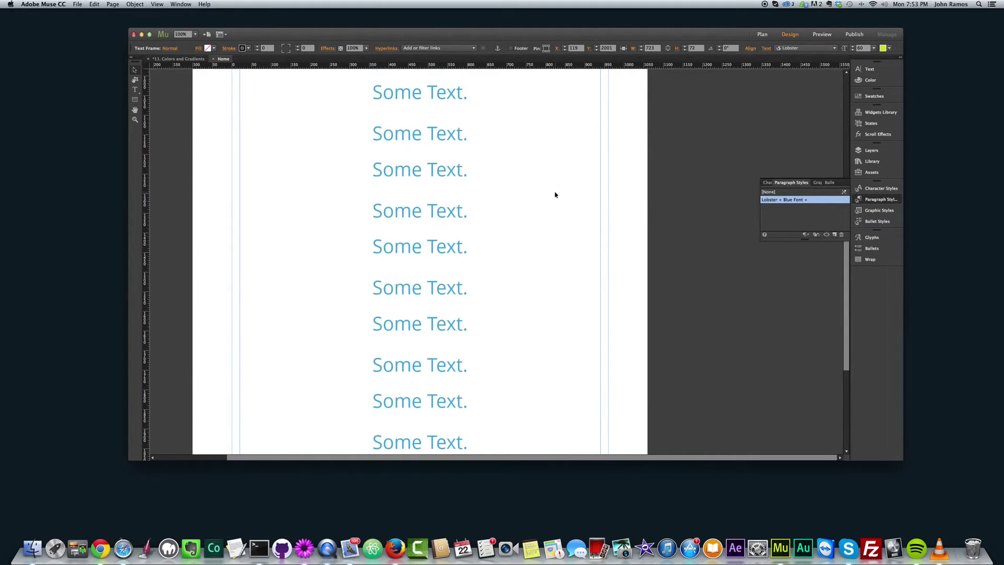
pyautogui.click(465, 166)
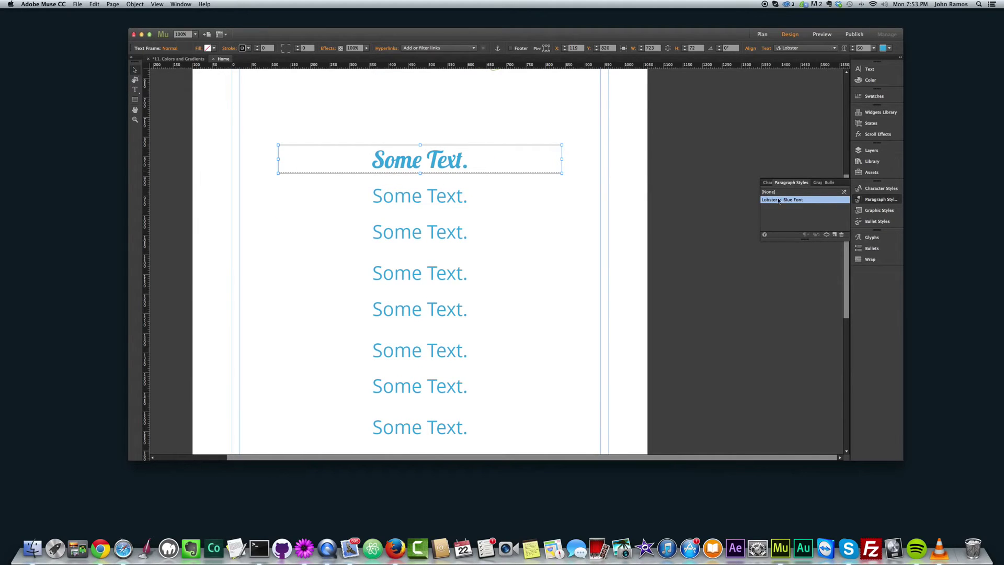
pyautogui.moveTo(793, 205)
pyautogui.scroll(-5, 619, 212)
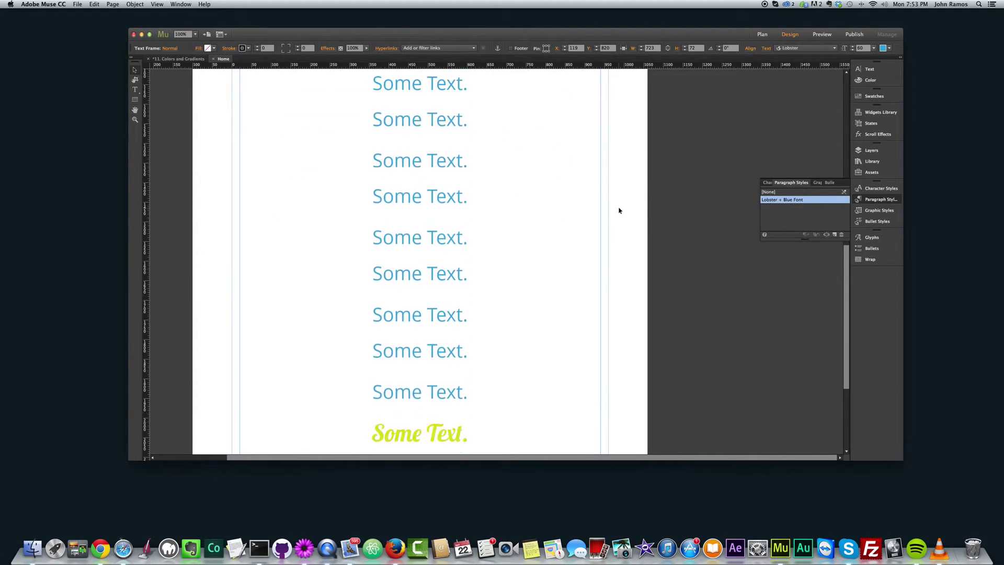
pyautogui.click(477, 385)
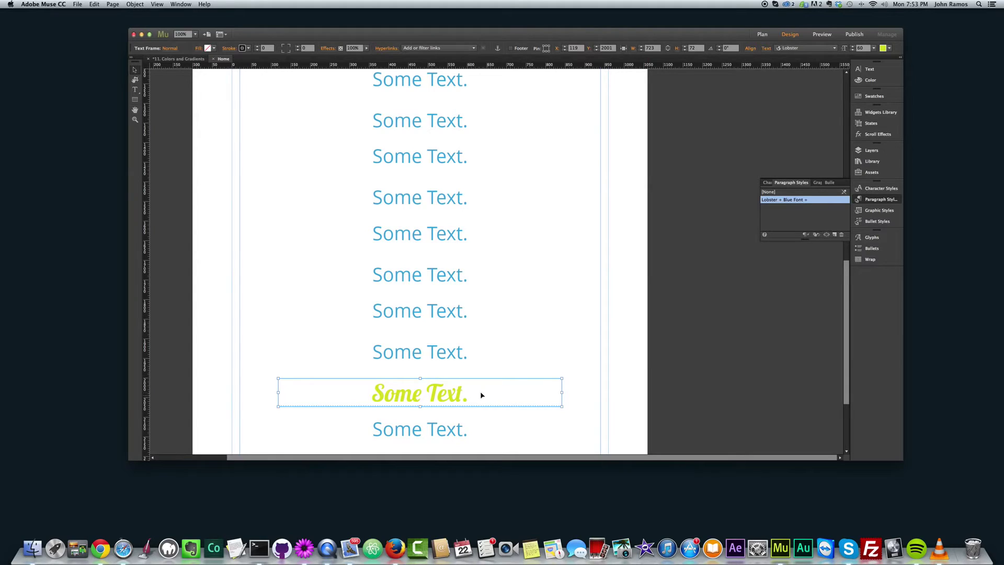
pyautogui.moveTo(810, 205)
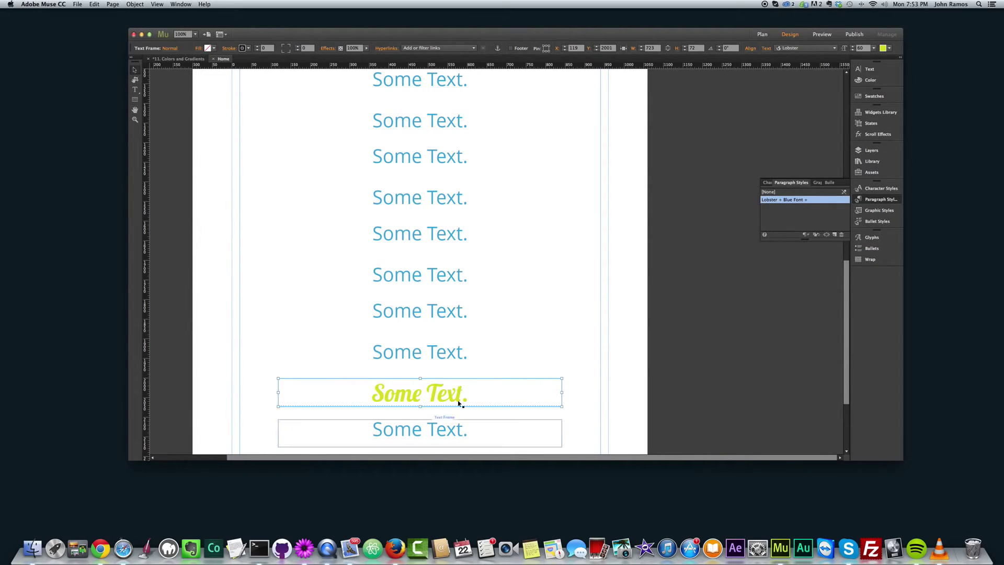
pyautogui.doubleClick(484, 374)
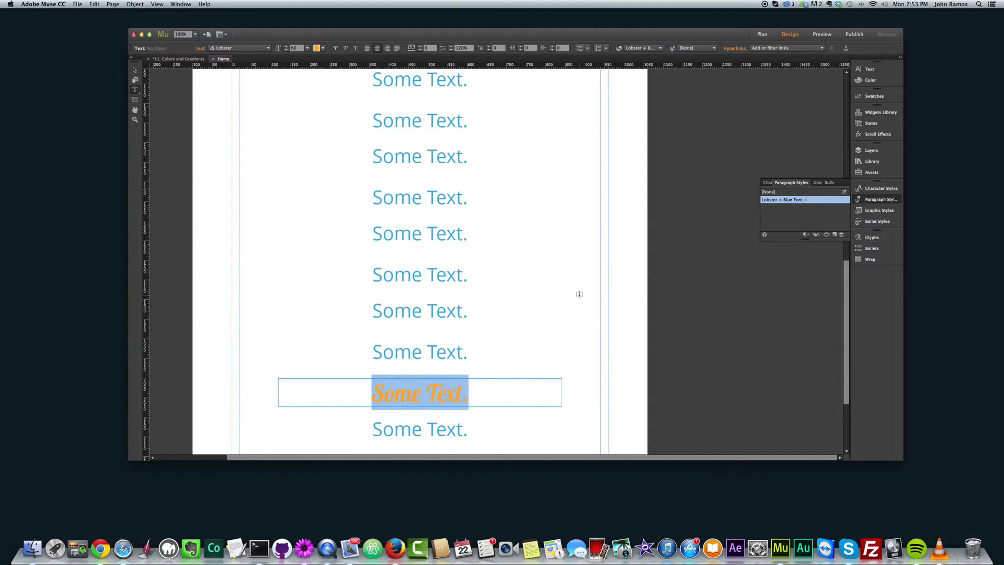
pyautogui.press('super+z')
pyautogui.click(134, 69)
# Set the third 'Some Text.' line's text in the Luckiest Guy font.
pyautogui.scroll(-5, 452, 167)
pyautogui.click(460, 202)
pyautogui.doubleClick(487, 197)
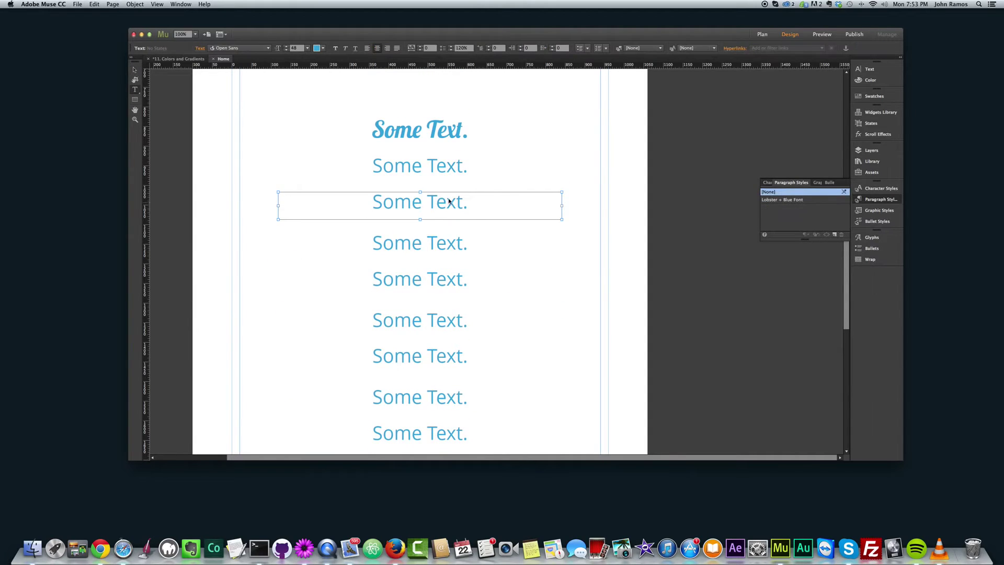
pyautogui.moveTo(487, 197); pyautogui.dragTo(251, 155)
pyautogui.click(268, 48)
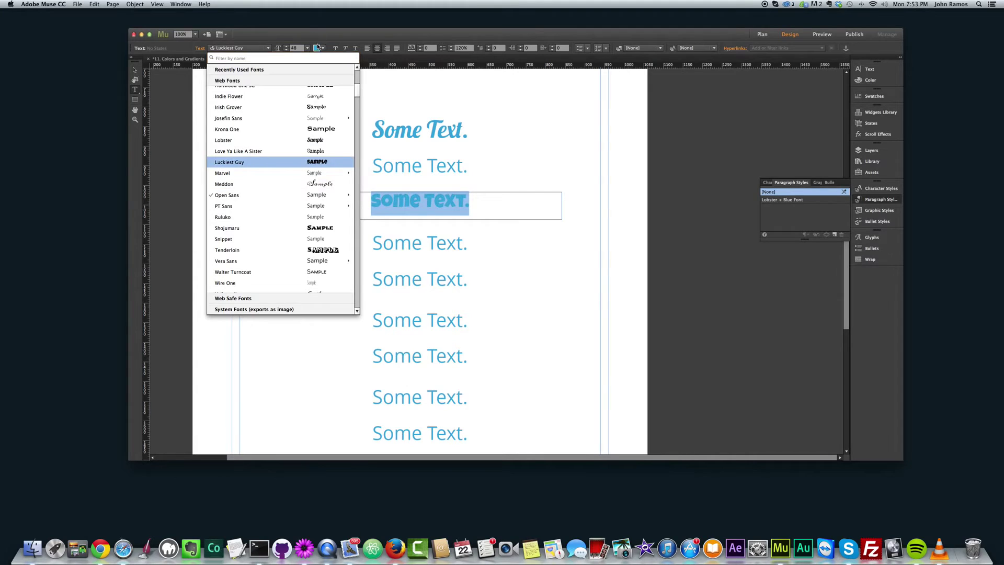
pyautogui.click(251, 162)
# Make the Luckiest Guy text orange at size 72.
pyautogui.click(316, 48)
pyautogui.click(428, 66)
pyautogui.click(307, 48)
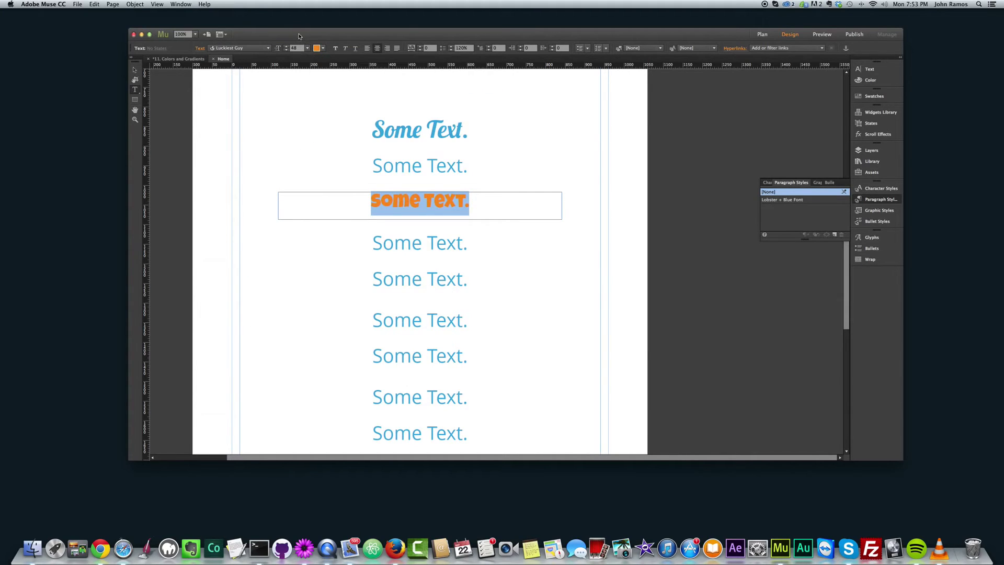
pyautogui.click(315, 169)
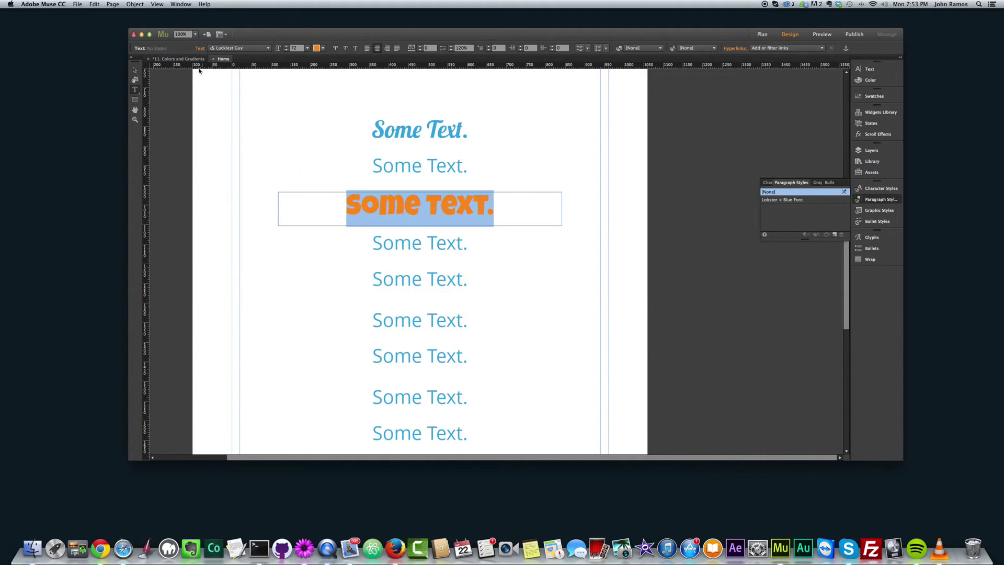
pyautogui.click(131, 68)
pyautogui.click(287, 152)
pyautogui.click(482, 207)
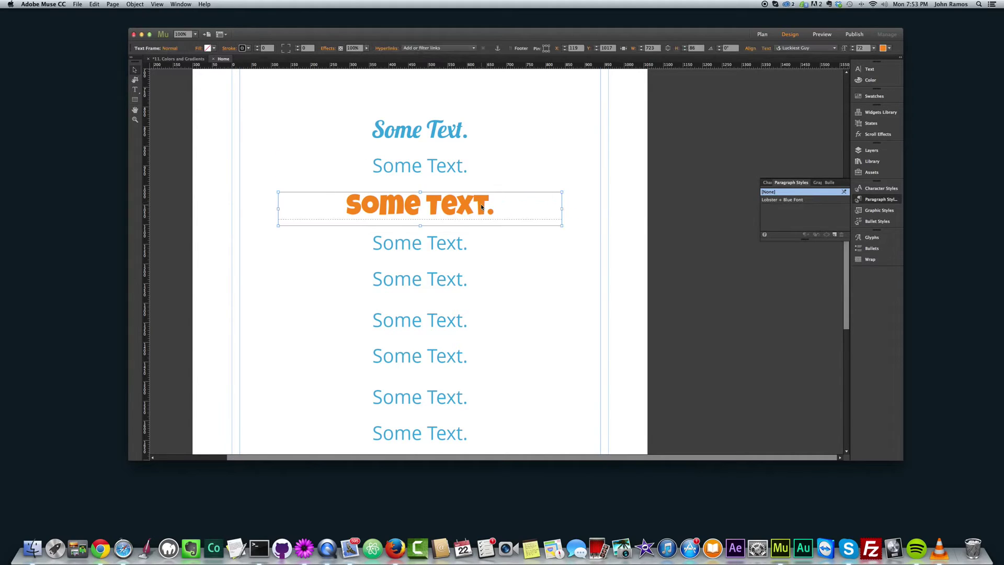
# Save the orange line's formatting as a 'Bold Orange Font' style with the Paragraph tag.
pyautogui.click(835, 236)
pyautogui.moveTo(788, 212)
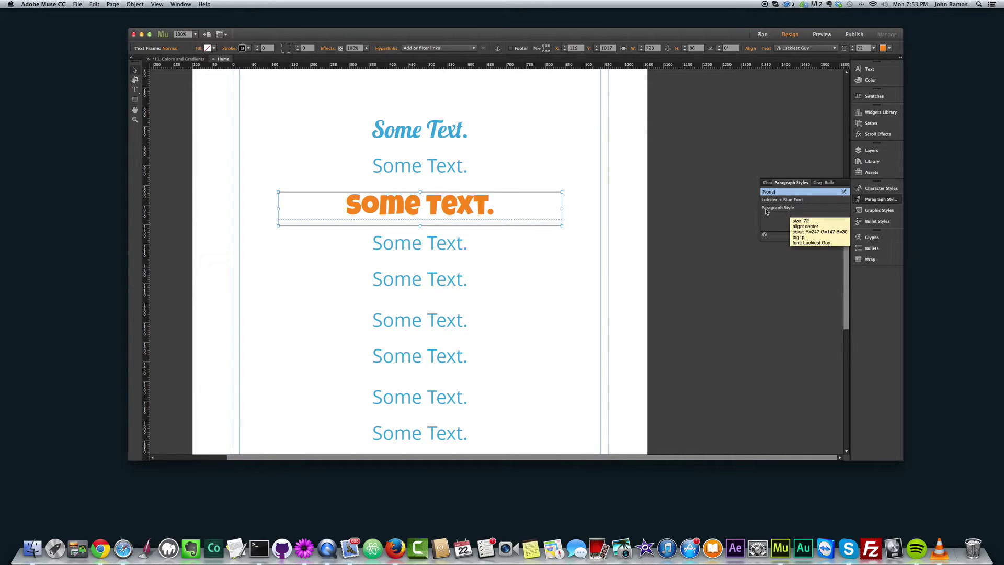
pyautogui.doubleClick(785, 209)
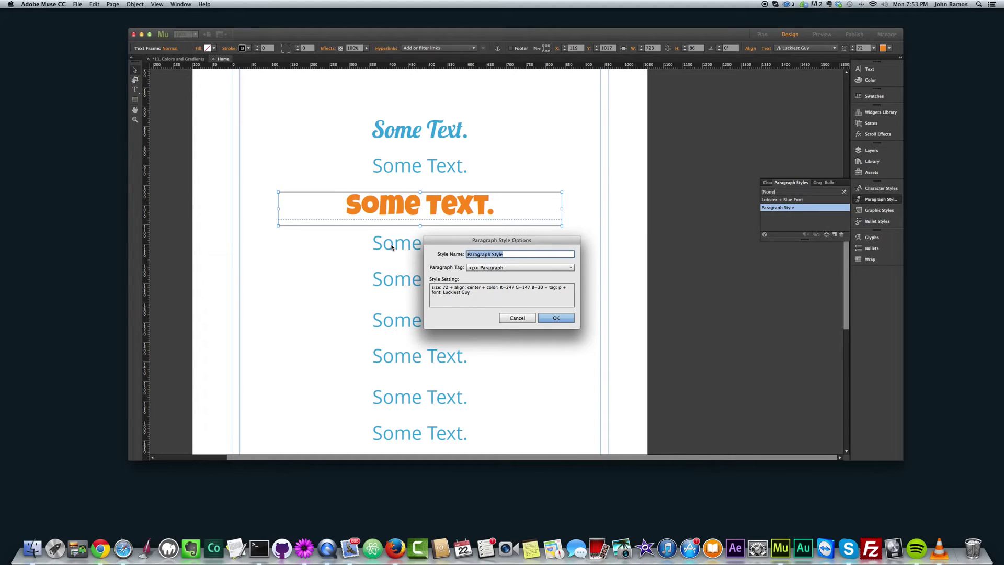
pyautogui.write('O')
pyautogui.click(500, 267)
pyautogui.click(500, 267)
pyautogui.moveTo(474, 241); pyautogui.dragTo(485, 234)
pyautogui.click(575, 313)
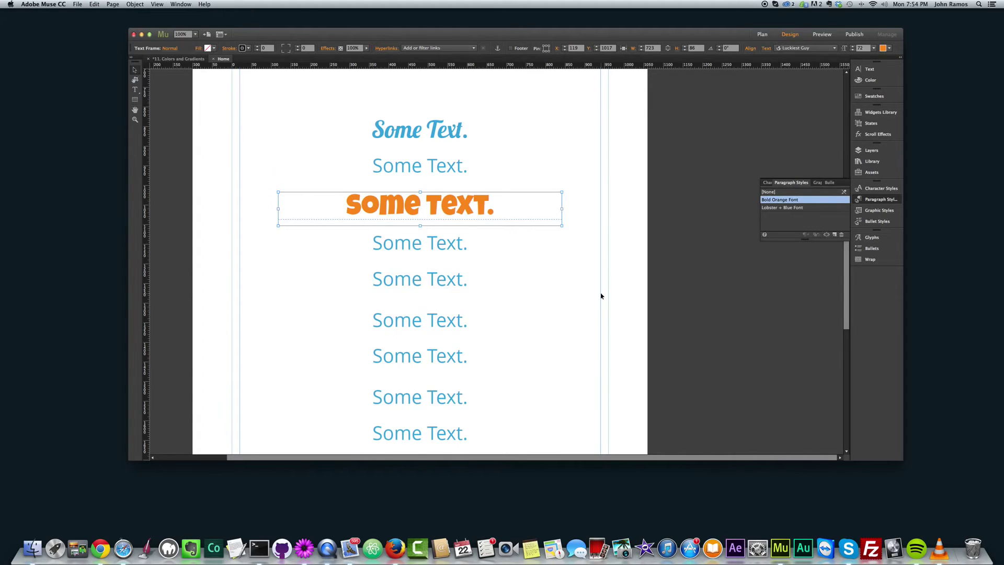
# Apply Bold Orange Font to more plain 'Some Text.' lines, including the third one.
pyautogui.scroll(-8, 581, 307)
pyautogui.click(426, 285)
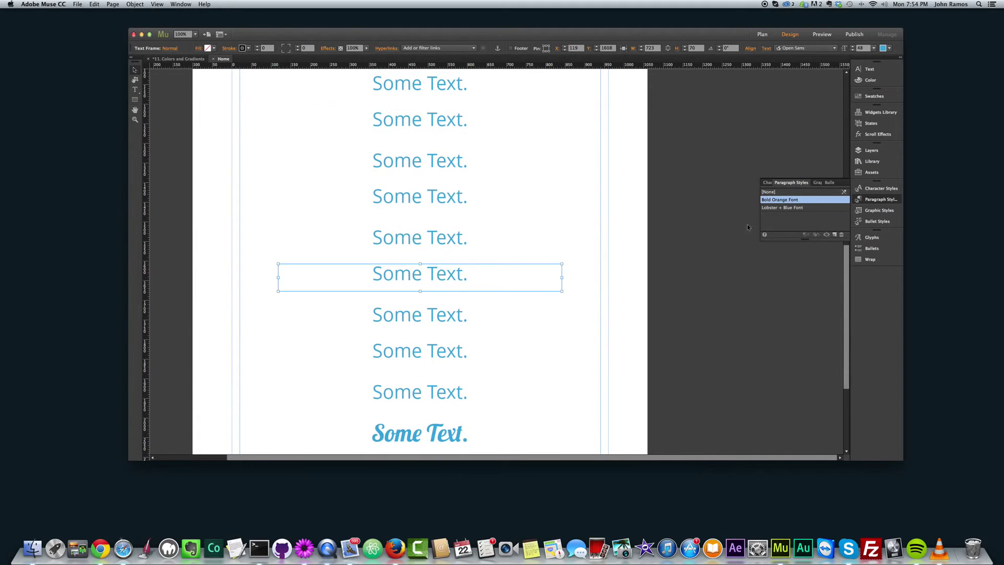
pyautogui.click(780, 201)
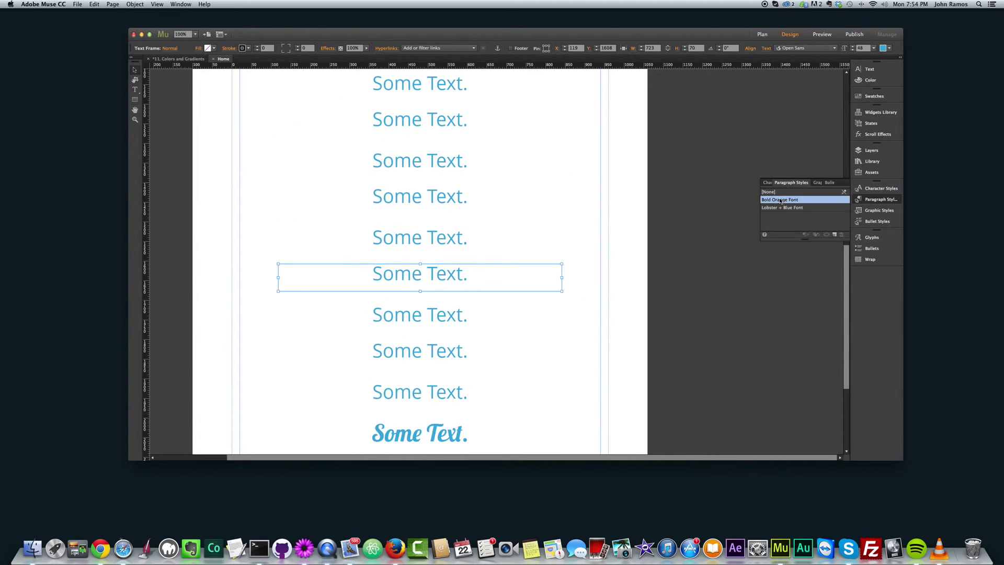
pyautogui.click(405, 161)
pyautogui.click(795, 200)
pyautogui.click(665, 161)
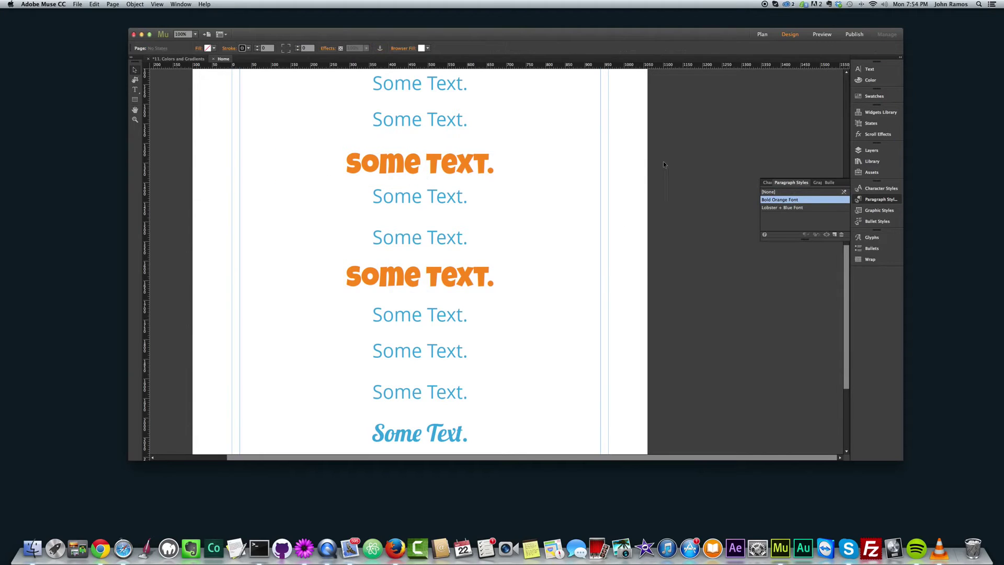
pyautogui.scroll(-5, 665, 164)
# Preview the page in Chrome and open Developer Tools with Inspect Element.
pyautogui.press('super+alt+e')
pyautogui.scroll(-5, 426, 254)
pyautogui.rightClick(373, 159)
pyautogui.click(390, 225)
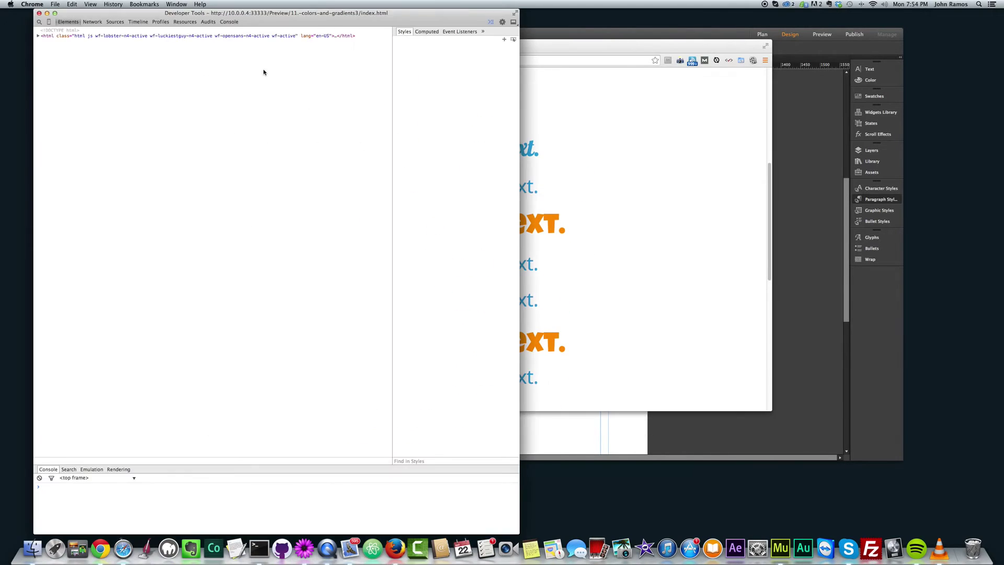
pyautogui.moveTo(251, 42); pyautogui.dragTo(851, 89)
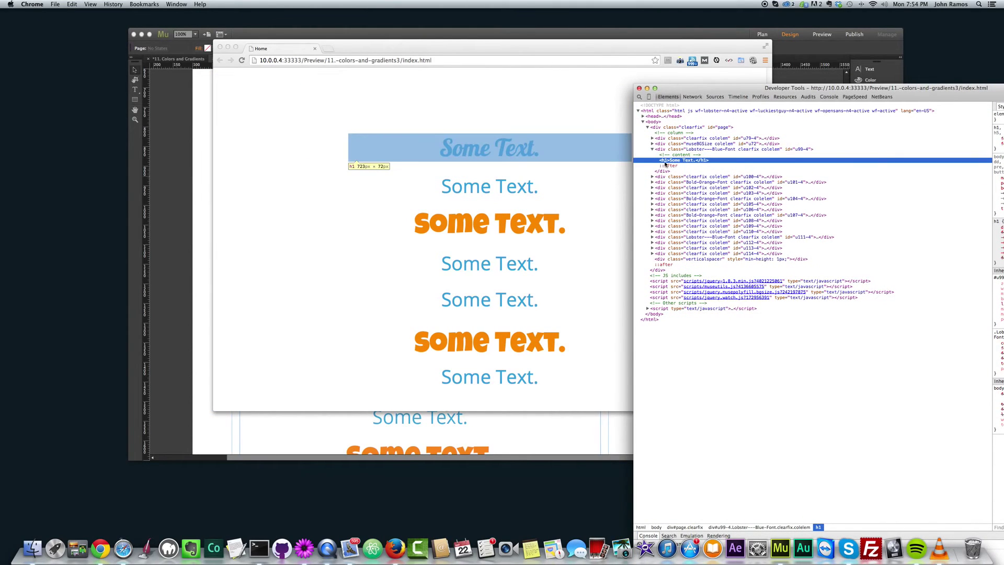
pyautogui.moveTo(758, 89); pyautogui.dragTo(822, 95)
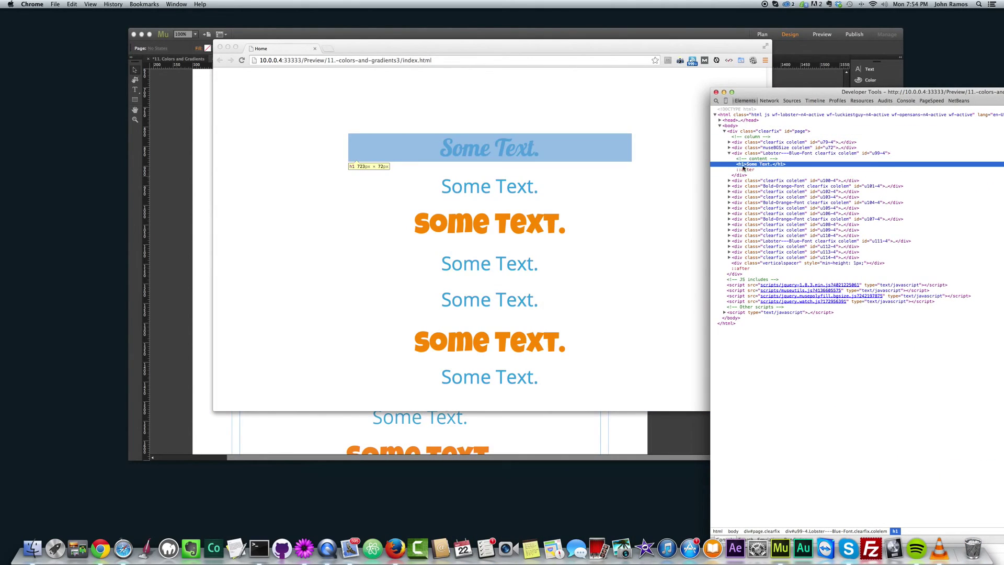
pyautogui.moveTo(790, 92); pyautogui.dragTo(618, 56)
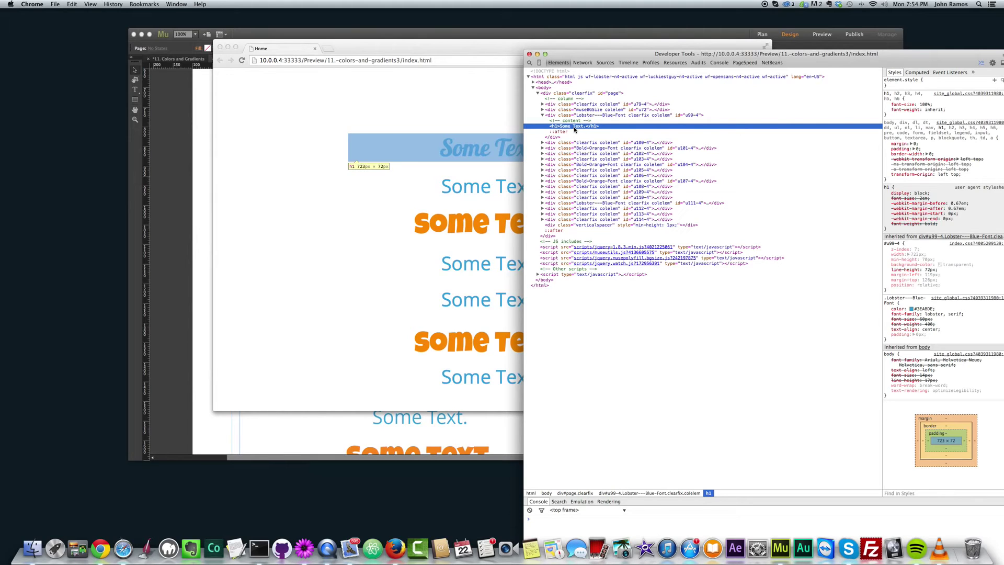
# Expand div#u103-4, div#u72 and div#u101-4 to check the h1 and p tags.
pyautogui.click(543, 159)
pyautogui.click(543, 109)
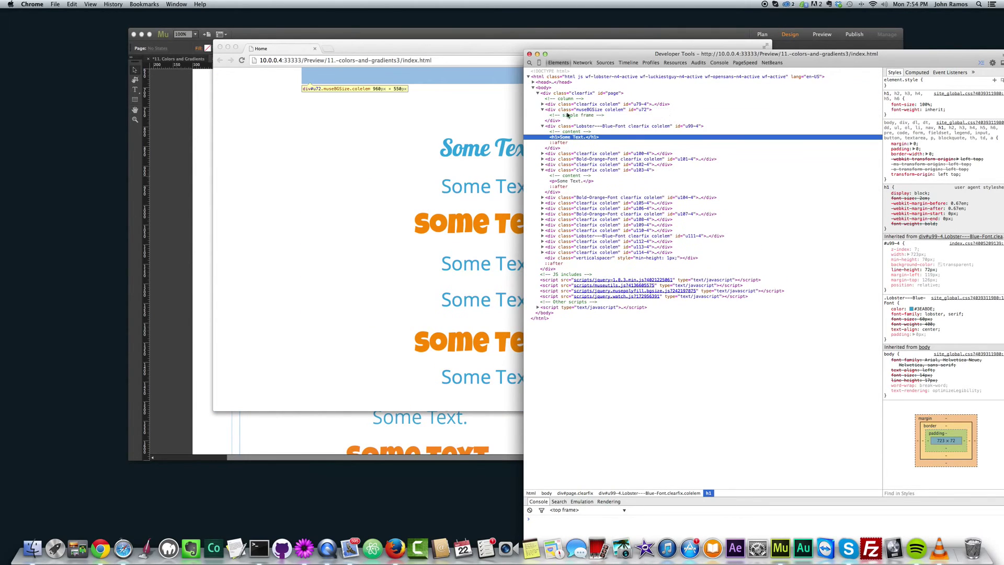
pyautogui.click(544, 160)
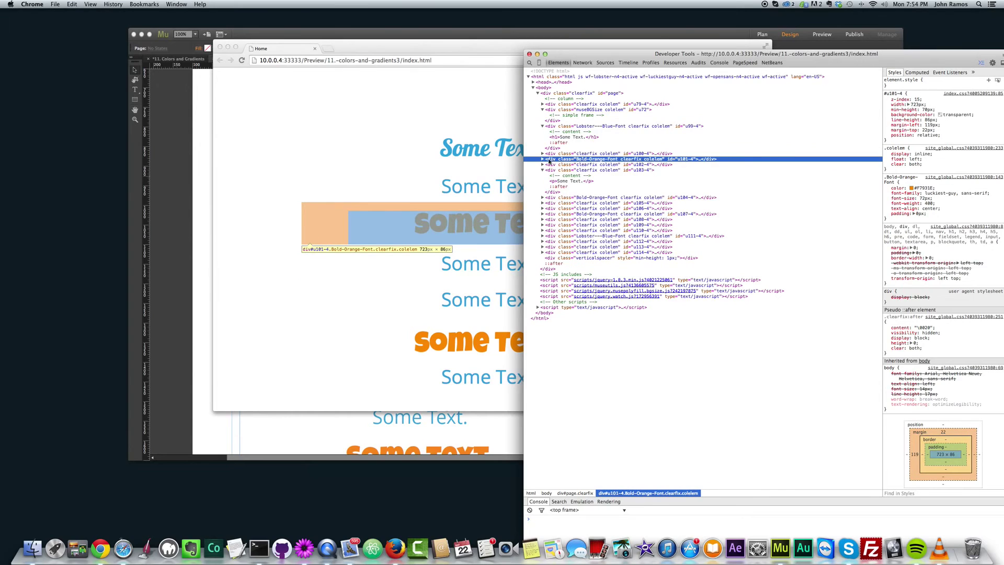
pyautogui.click(543, 159)
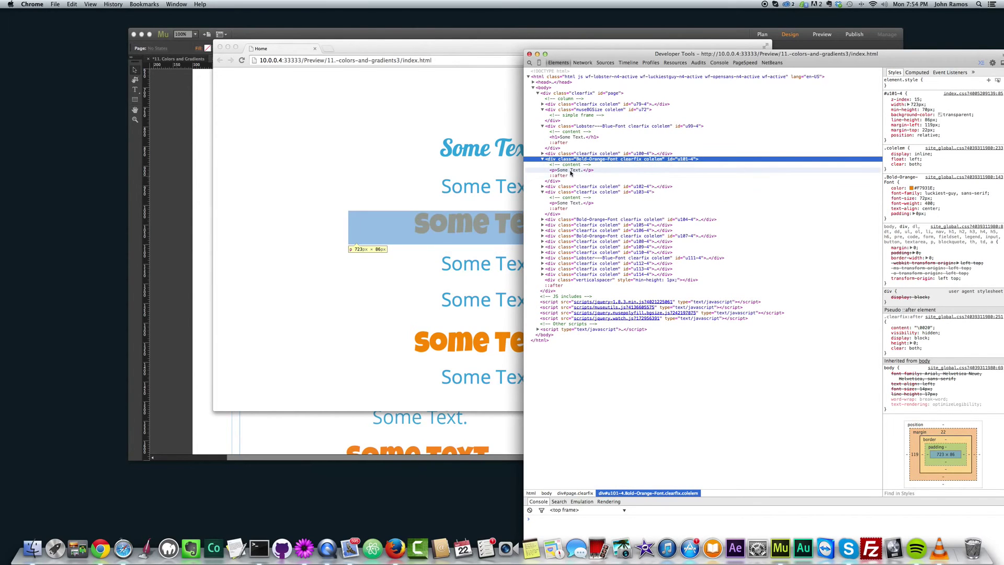
pyautogui.click(572, 170)
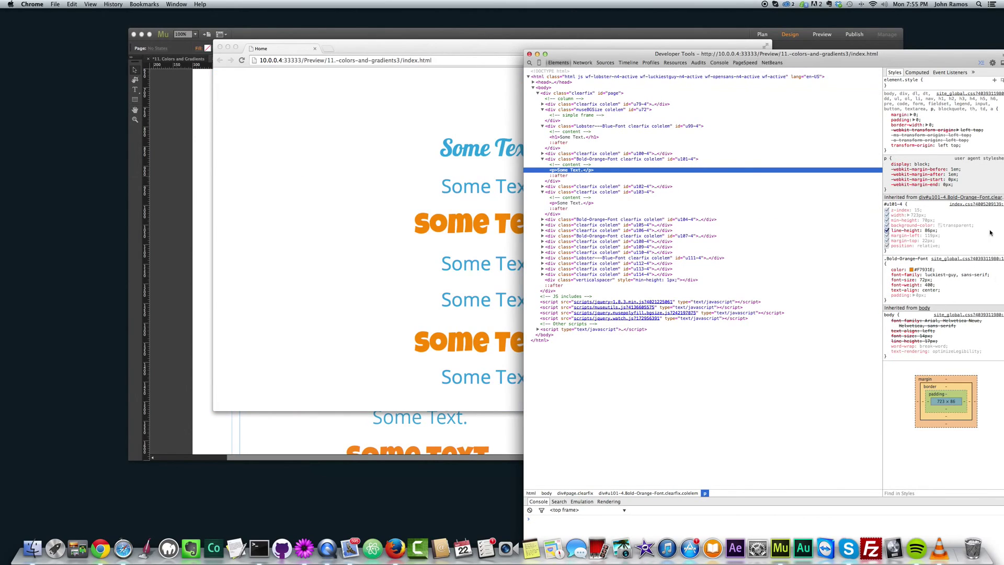
# Close Developer Tools and return to Adobe Muse.
pyautogui.moveTo(614, 55); pyautogui.dragTo(556, 55)
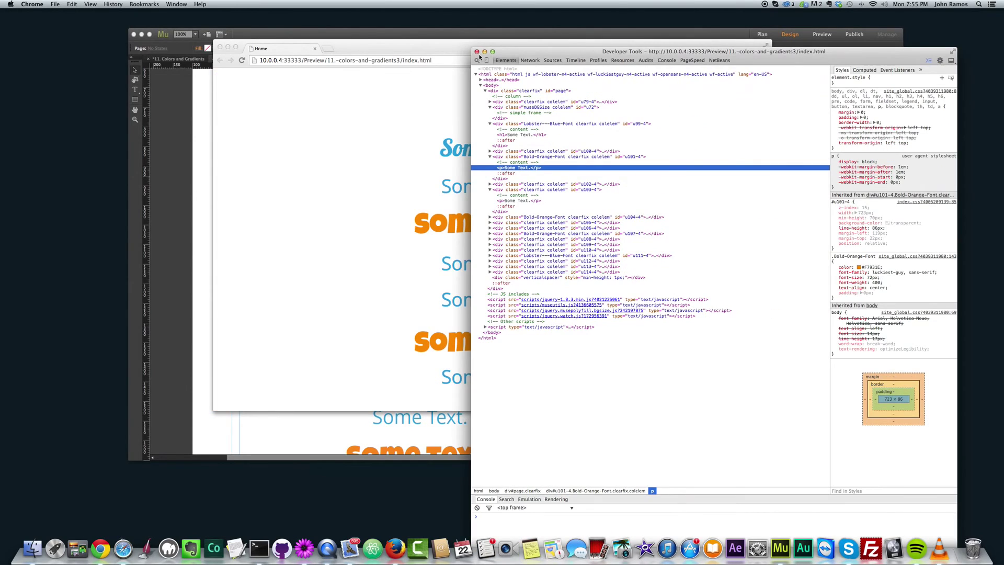
pyautogui.click(475, 54)
pyautogui.scroll(3, 590, 201)
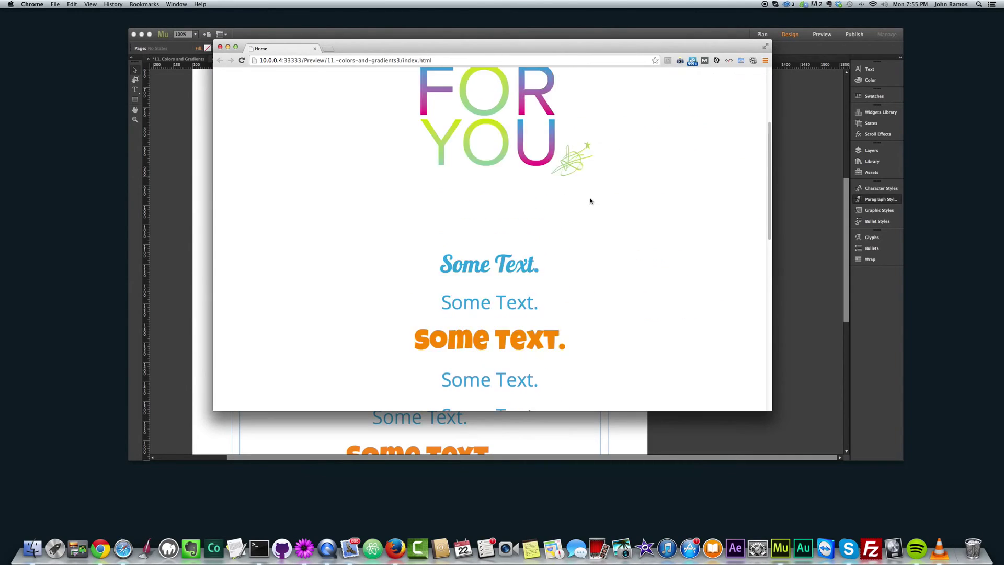
pyautogui.scroll(-5, 591, 201)
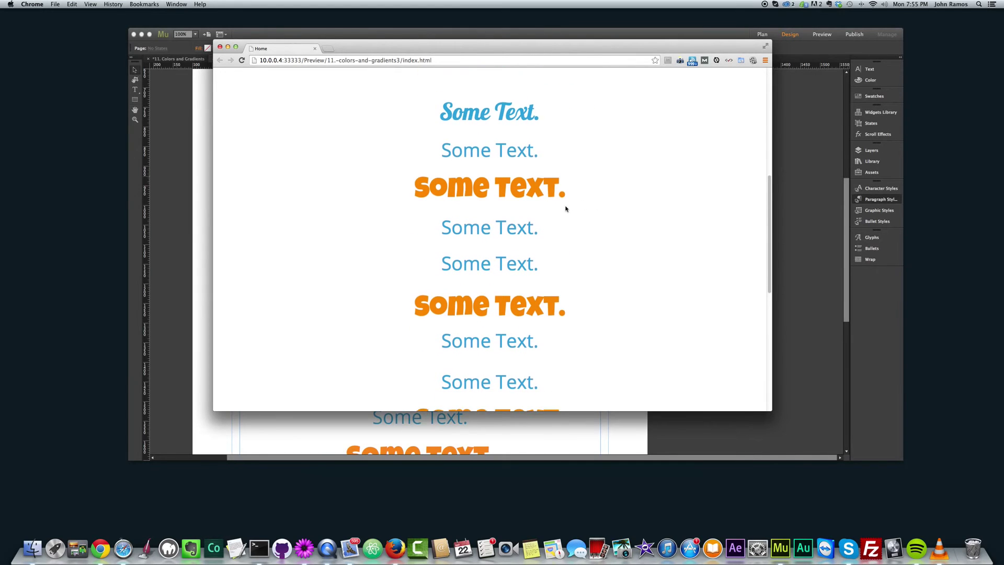
pyautogui.scroll(-2, 565, 210)
pyautogui.click(801, 289)
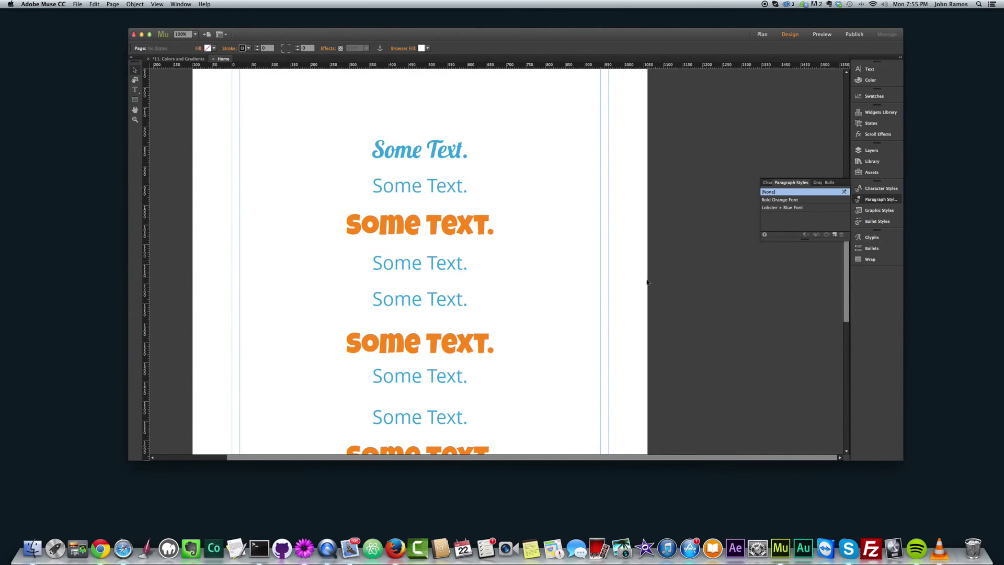
# Open the Untitled 2 page and draw a text frame with 'Some Text.' in it.
pyautogui.click(167, 59)
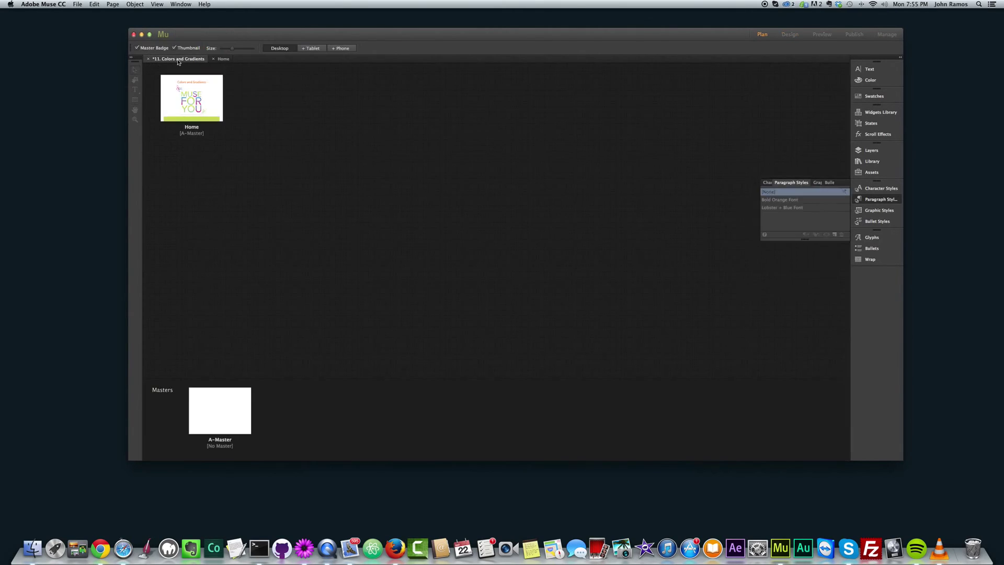
pyautogui.moveTo(193, 137)
pyautogui.doubleClick(256, 89)
pyautogui.click(135, 90)
pyautogui.moveTo(312, 137); pyautogui.dragTo(489, 208)
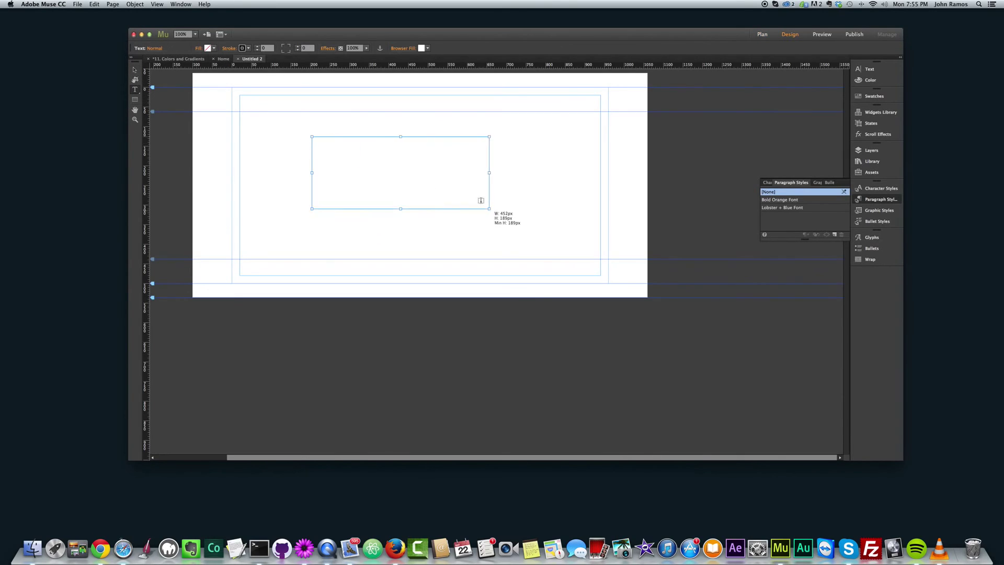
pyautogui.write('Some Text.')
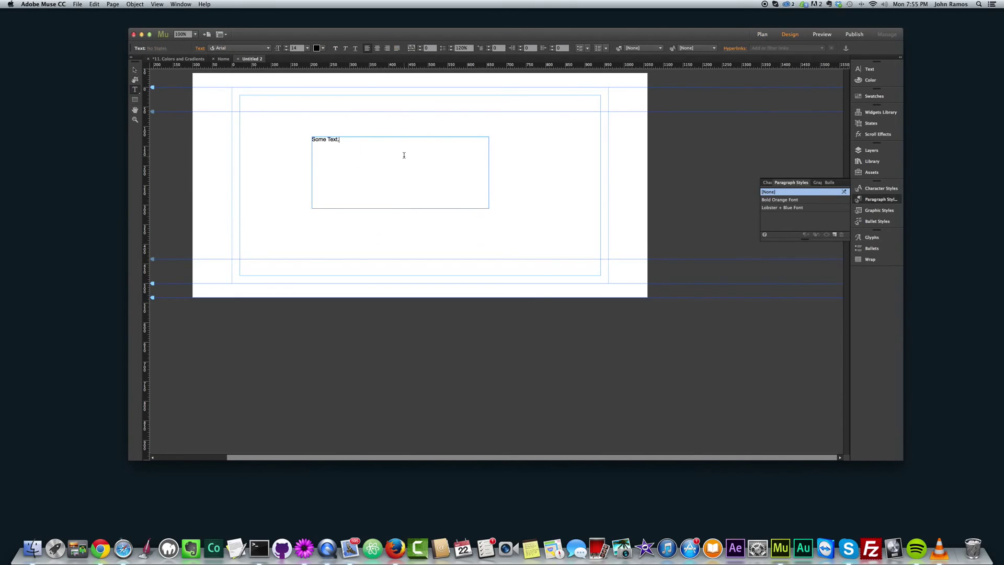
# Nudge the new text frame slightly and select it as a whole object.
pyautogui.click(134, 70)
pyautogui.moveTo(326, 148); pyautogui.dragTo(327, 148)
pyautogui.click(354, 142)
pyautogui.doubleClick(354, 143)
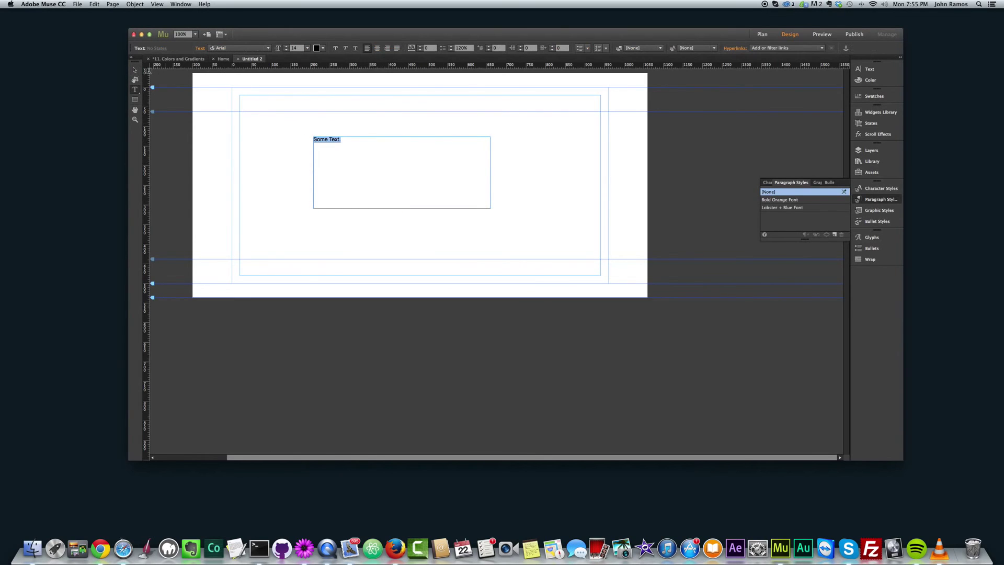
pyautogui.press('Escape')
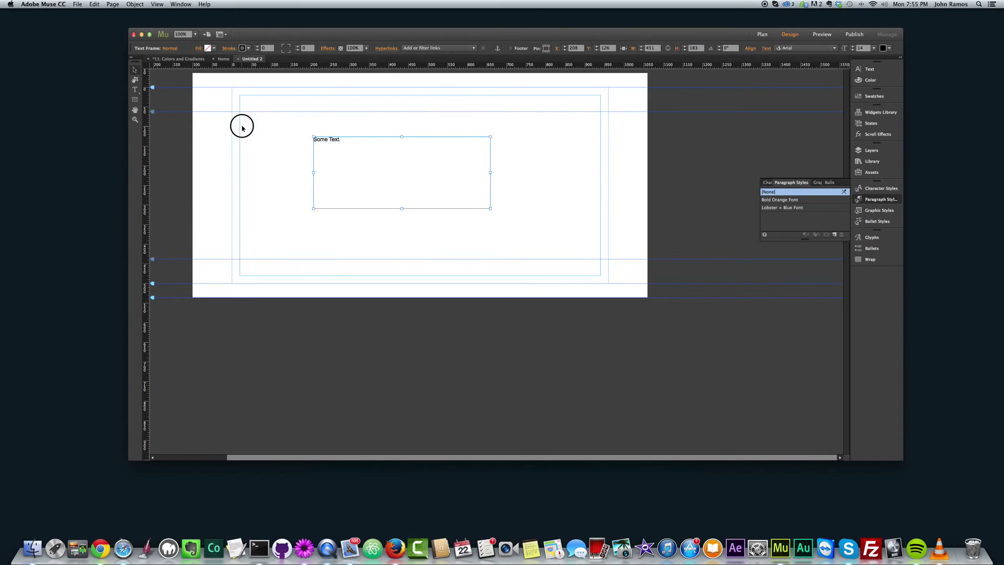
# Try both paragraph styles on the frame, ending with Bold Orange Font.
pyautogui.click(784, 201)
pyautogui.click(793, 208)
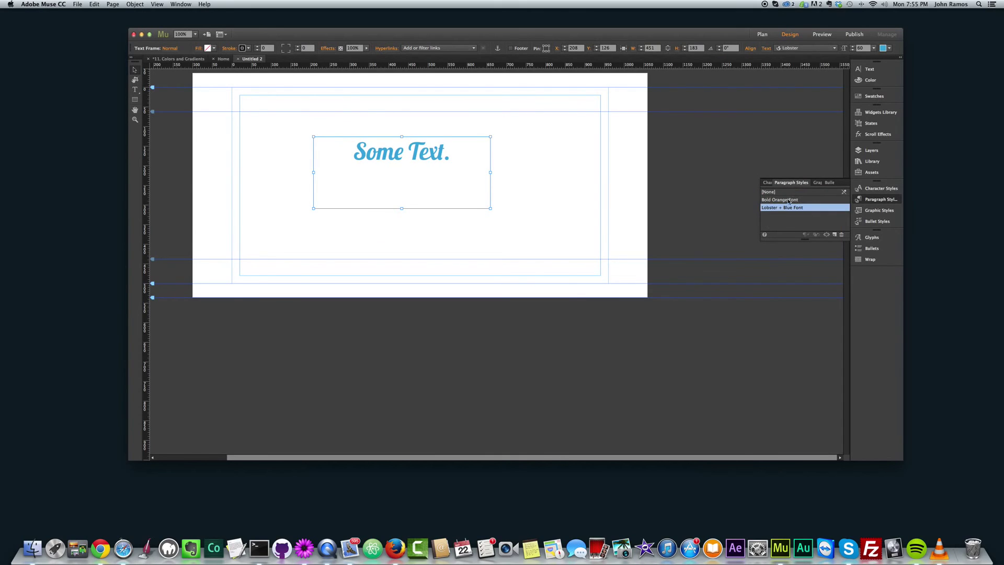
pyautogui.click(780, 192)
pyautogui.click(785, 200)
pyautogui.click(785, 207)
pyautogui.click(784, 200)
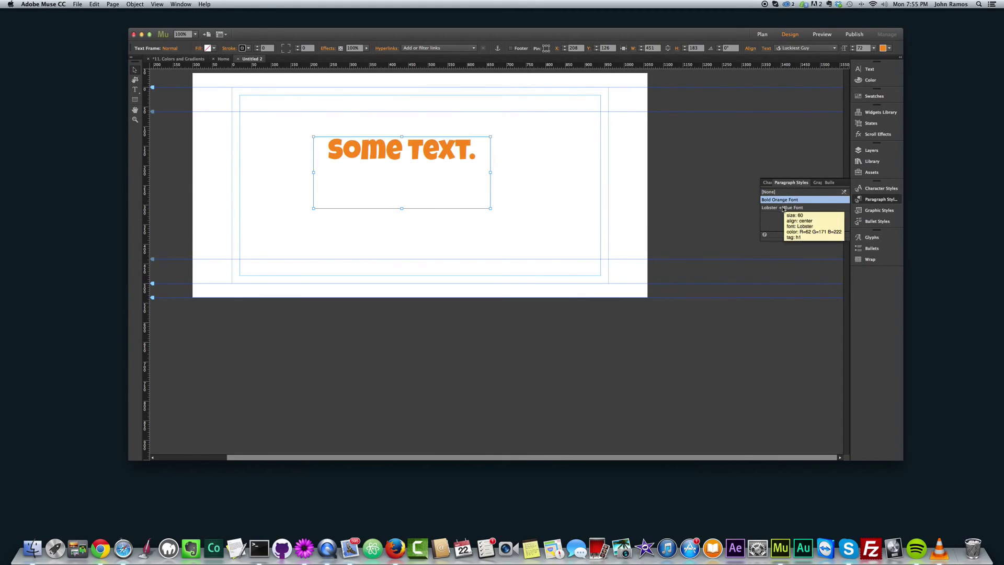
pyautogui.click(783, 208)
pyautogui.click(783, 200)
# Shrink the text frame's height and go back to the Home page via Plan view.
pyautogui.click(625, 171)
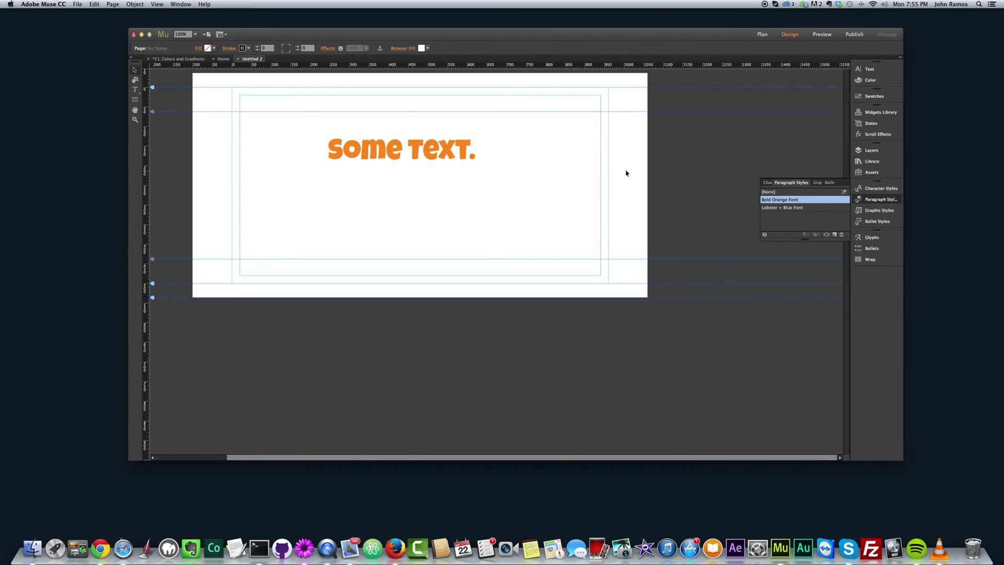
pyautogui.click(424, 162)
pyautogui.moveTo(403, 210); pyautogui.dragTo(403, 168)
pyautogui.click(518, 191)
pyautogui.click(177, 58)
pyautogui.doubleClick(195, 82)
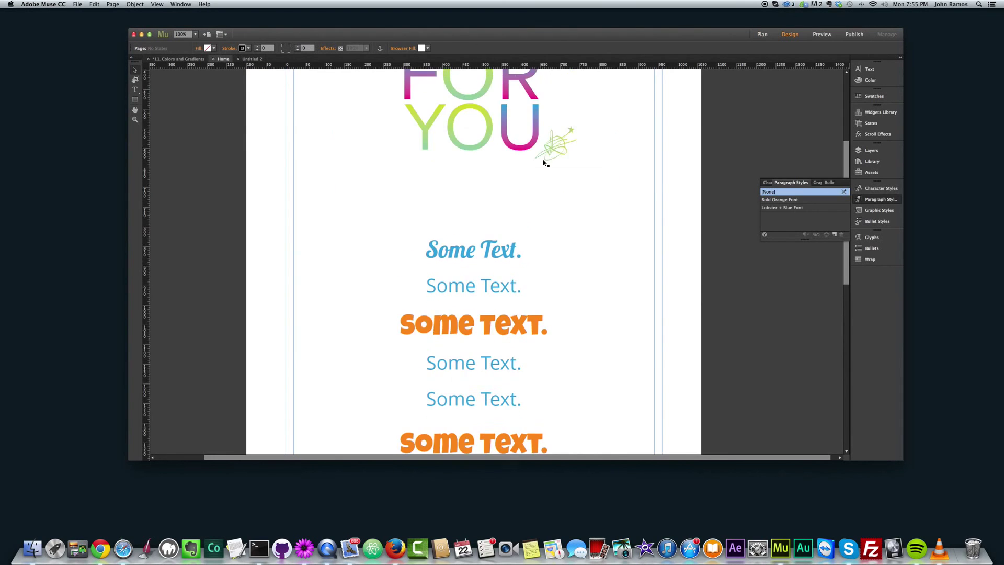